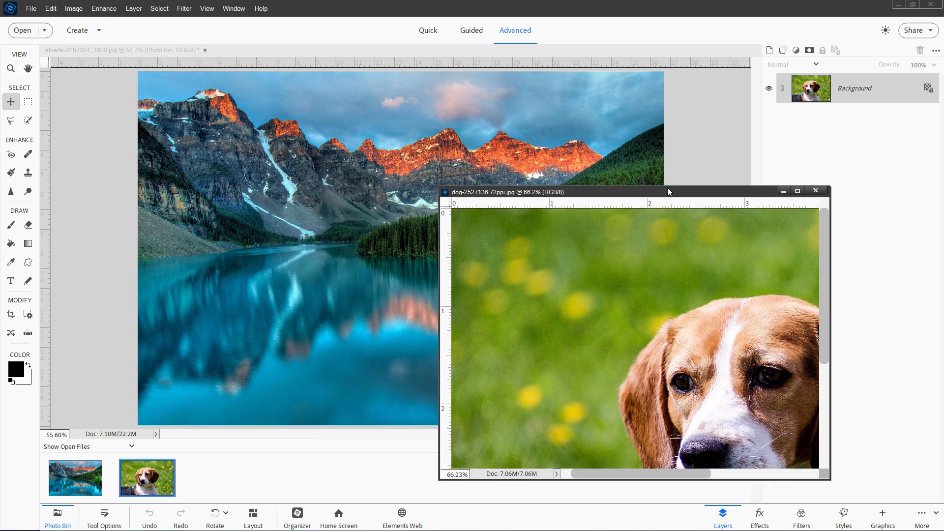
Copy the dog photo's Background layer into the lake image and reposition it
{"action": "left_click_drag", "start_coordinate": [807, 98], "coordinate": [270, 175]}
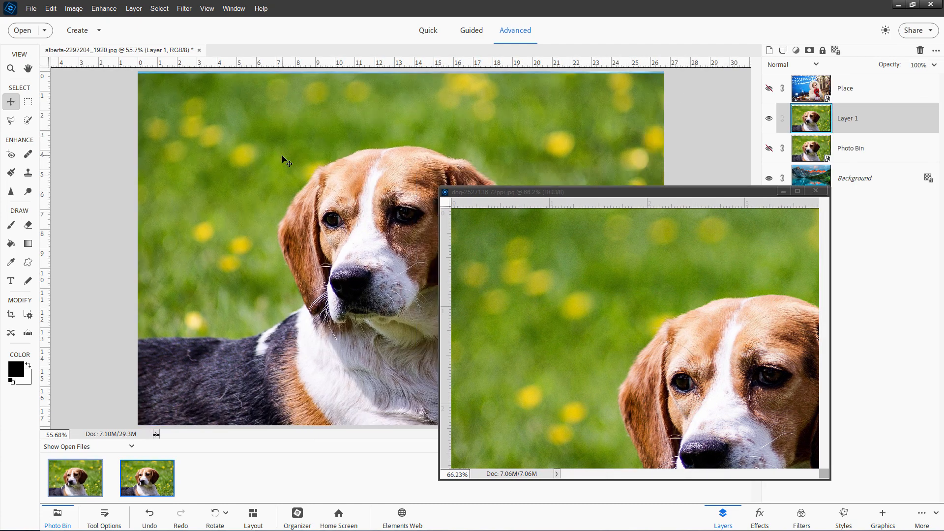
{"action": "left_click", "coordinate": [432, 188]}
{"action": "left_click_drag", "start_coordinate": [527, 259], "coordinate": [575, 275]}
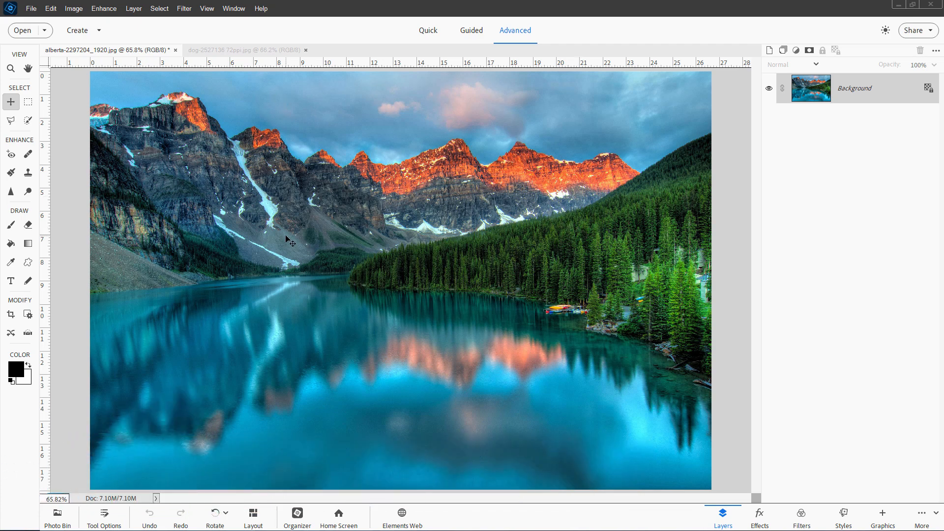
Try to place dog-2527136.jpg into the alberta-2297204_1920.jpg lake image, then cancel the placement
{"action": "left_click", "coordinate": [238, 49]}
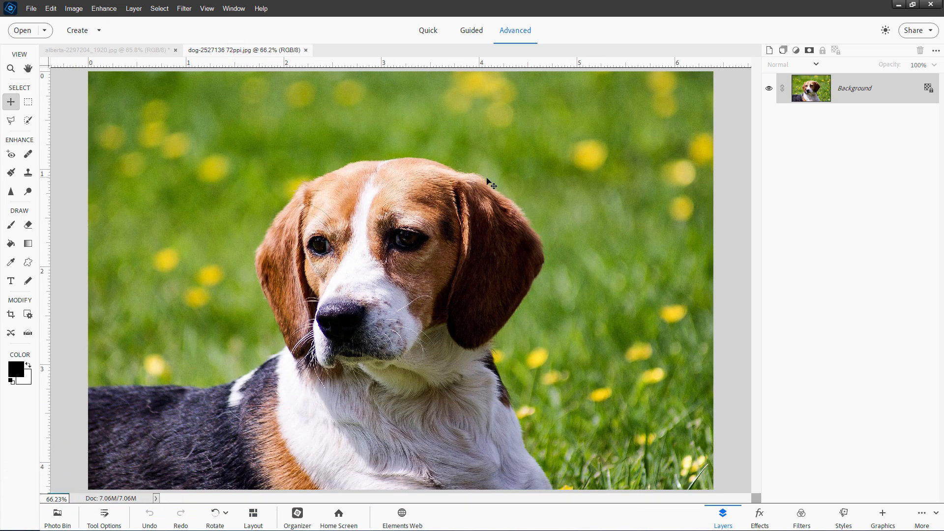
{"action": "left_click", "coordinate": [155, 53]}
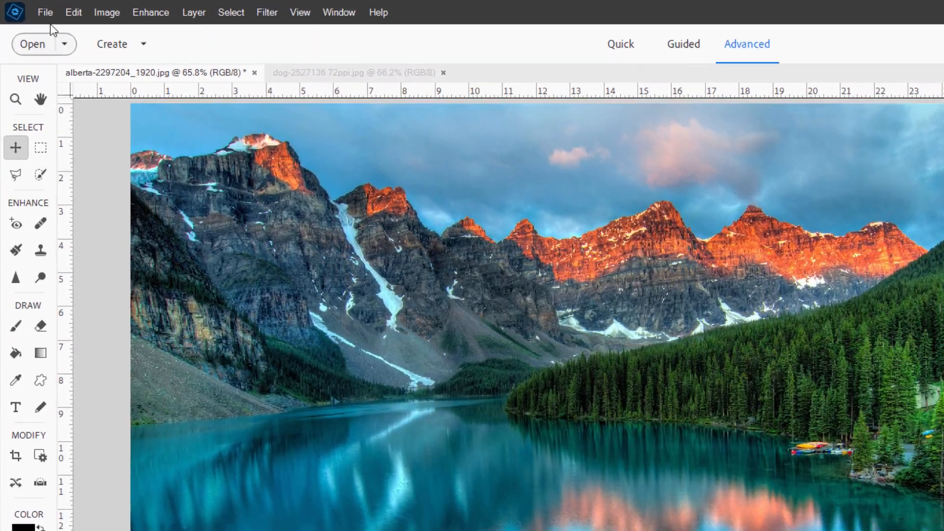
{"action": "left_click", "coordinate": [31, 9]}
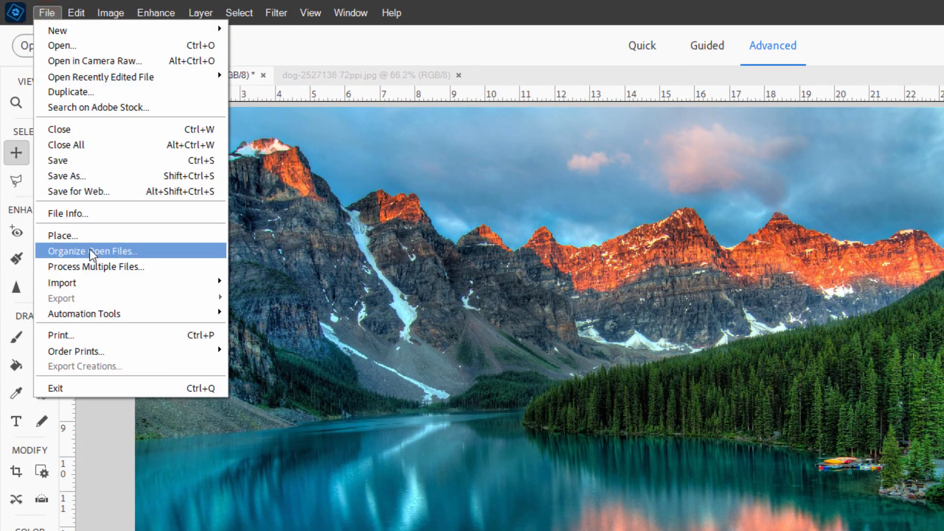
{"action": "left_click", "coordinate": [84, 236]}
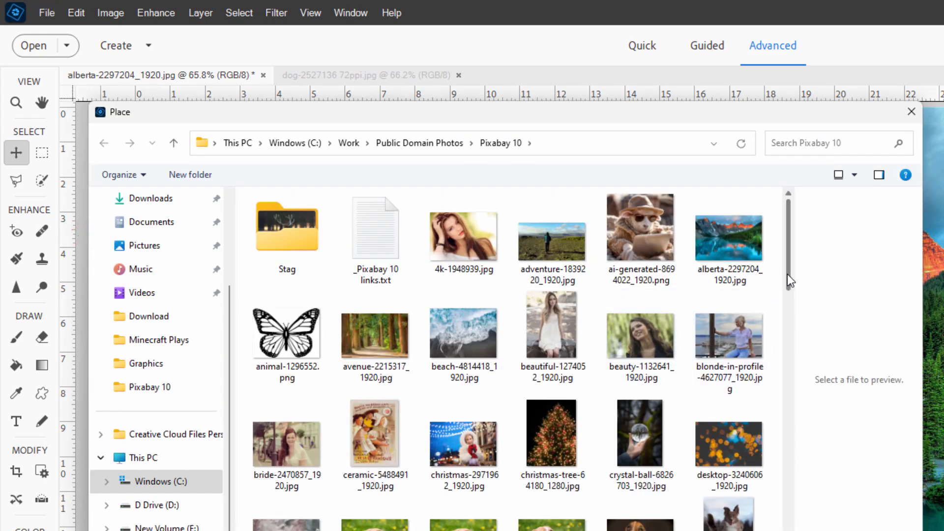
{"action": "left_click_drag", "start_coordinate": [788, 274], "coordinate": [789, 318]}
{"action": "left_click", "coordinate": [343, 271]}
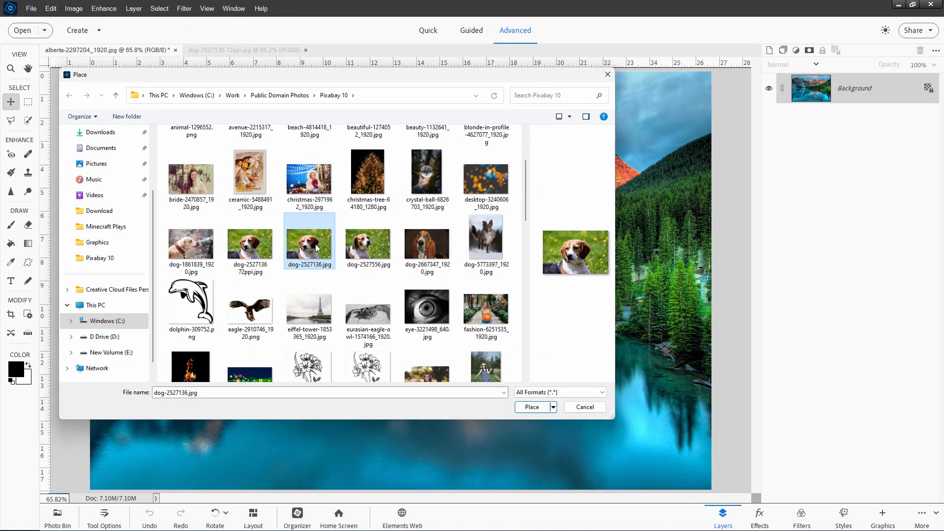
{"action": "left_click", "coordinate": [532, 406]}
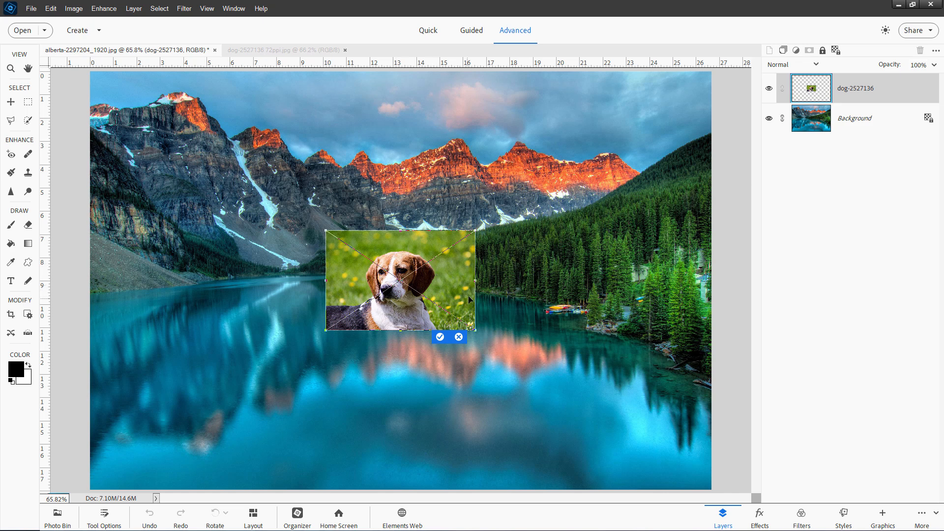
{"action": "left_click", "coordinate": [458, 337]}
Place christmas-2971962_1920.jpg into the lake image at its default size and position
{"action": "left_click", "coordinate": [30, 10]}
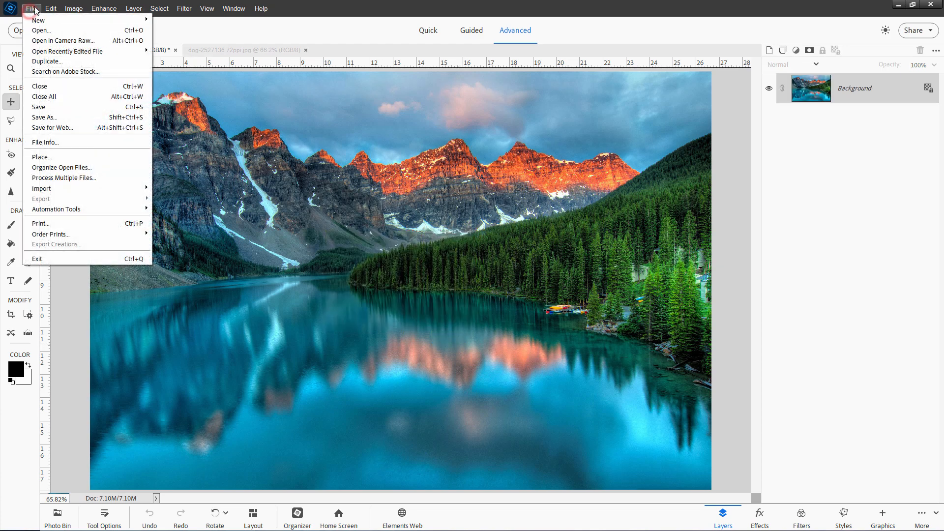
{"action": "left_click", "coordinate": [59, 157]}
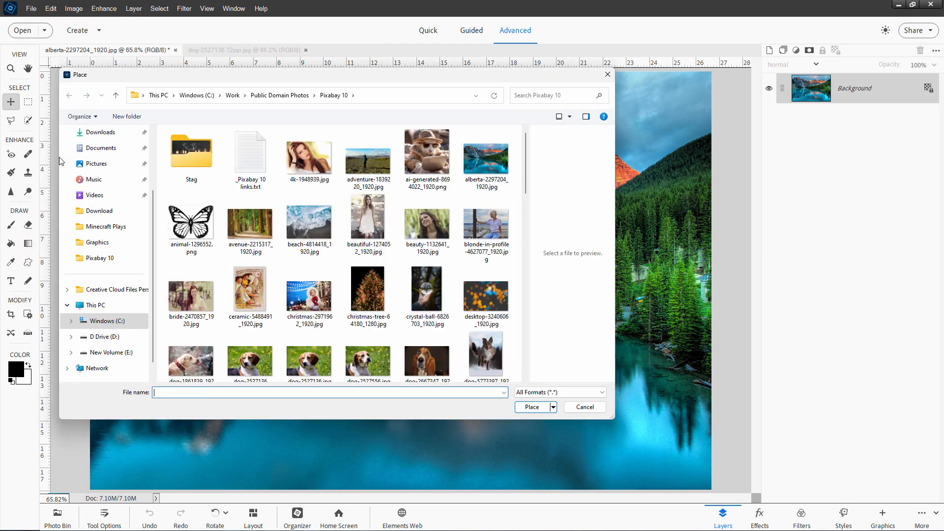
{"action": "left_click", "coordinate": [315, 300]}
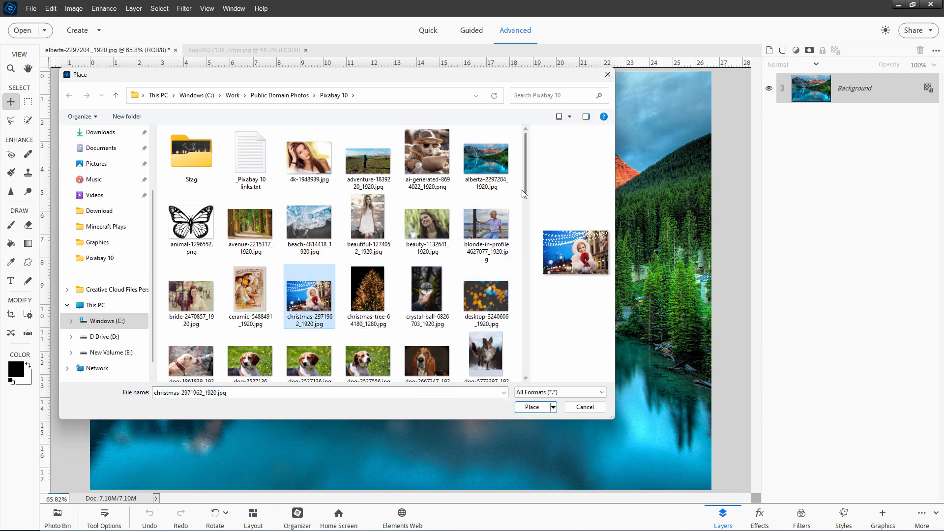
{"action": "left_click_drag", "start_coordinate": [525, 188], "coordinate": [524, 203]}
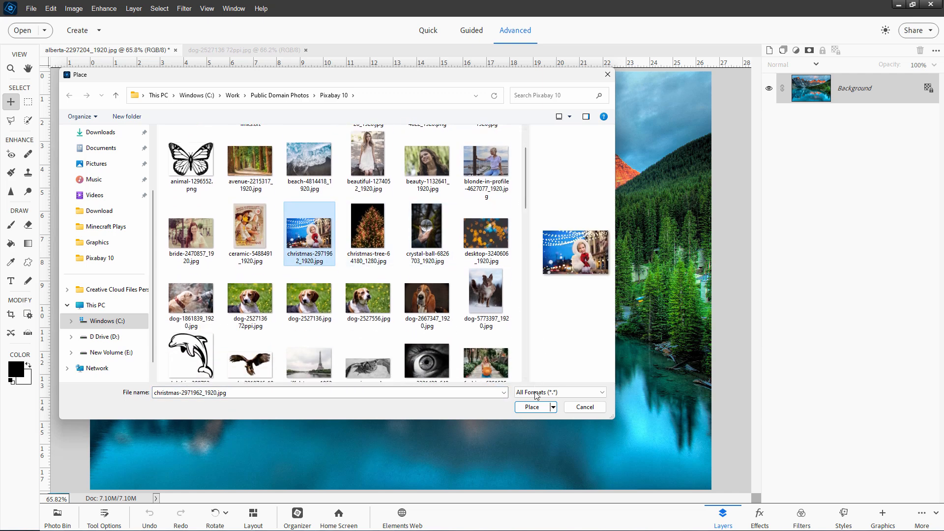
{"action": "left_click", "coordinate": [536, 408]}
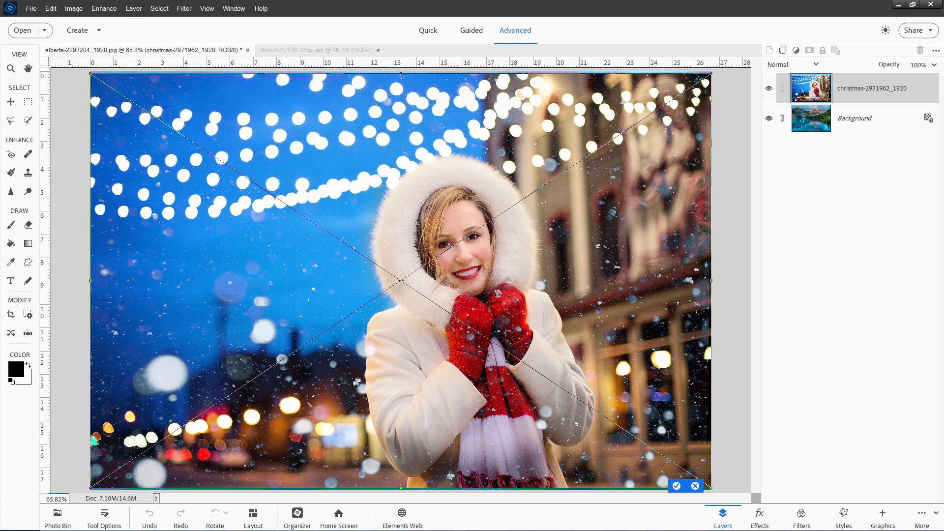
{"action": "left_click", "coordinate": [677, 486]}
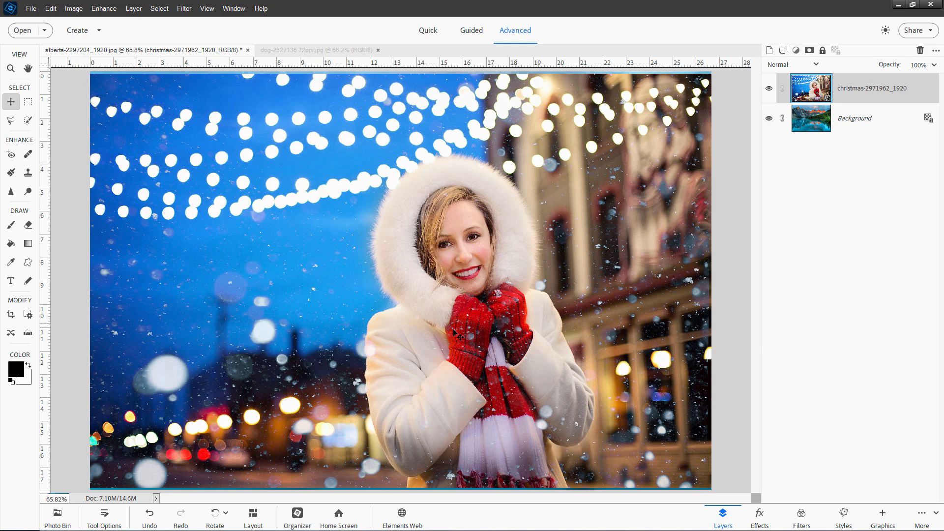
Try to paint on the placed Christmas photo with the Brush tool, and decline simplifying the smart layer
{"action": "left_click", "coordinate": [11, 225]}
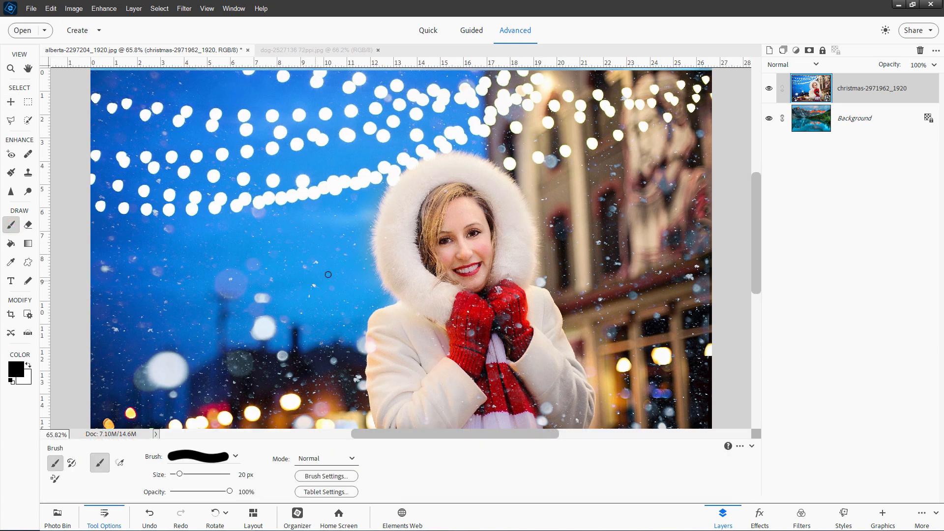
{"action": "left_click", "coordinate": [339, 261]}
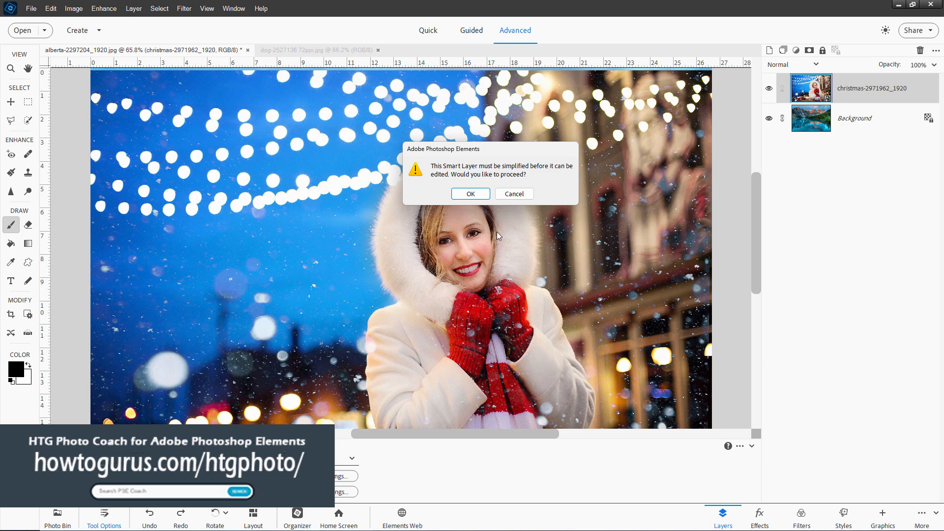
{"action": "left_click", "coordinate": [515, 194]}
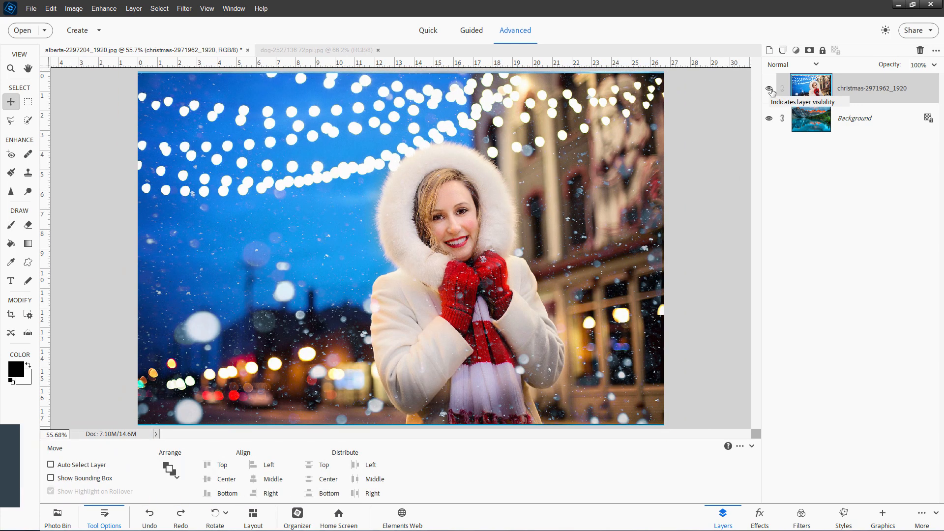
Rename the Christmas photo layer as Place and hide it
{"action": "double_click", "coordinate": [874, 90]}
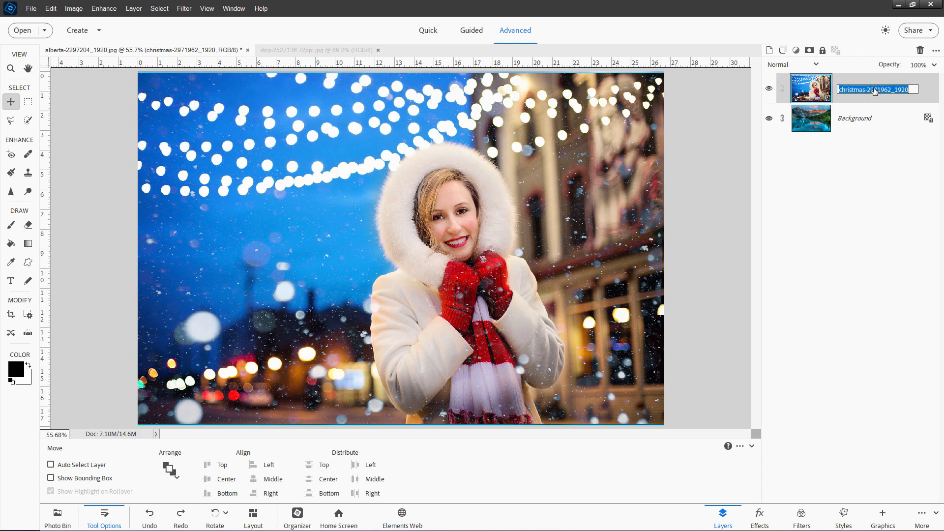
{"action": "type", "text": "Place"}
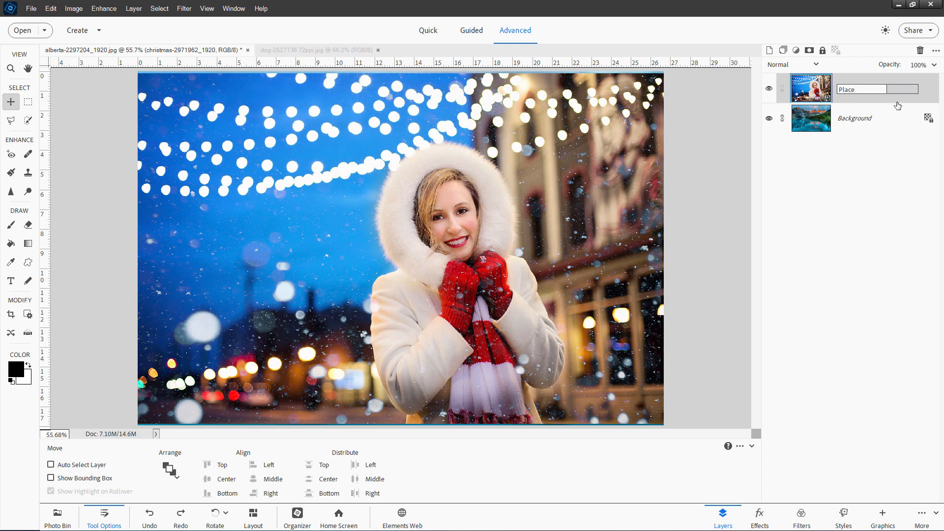
{"action": "left_click", "coordinate": [886, 98]}
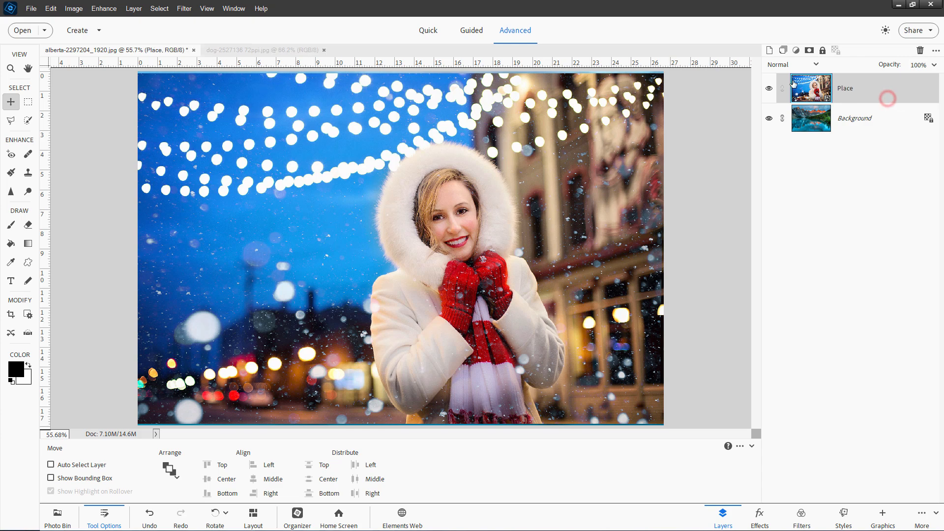
{"action": "left_click", "coordinate": [768, 89]}
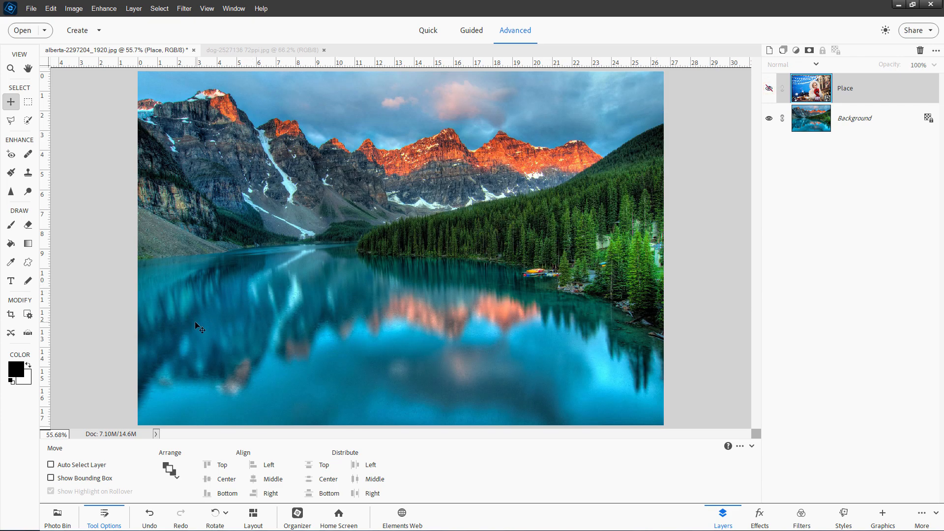
Add the open dog-2527136 72ppi.jpg photo to the lake image as a layer from the Photo Bin
{"action": "left_click", "coordinate": [75, 515]}
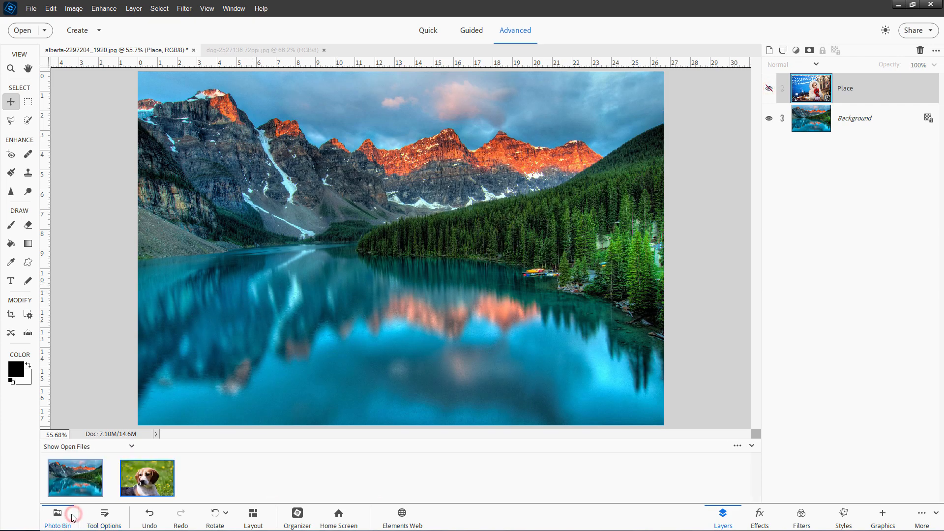
{"action": "left_click", "coordinate": [140, 490]}
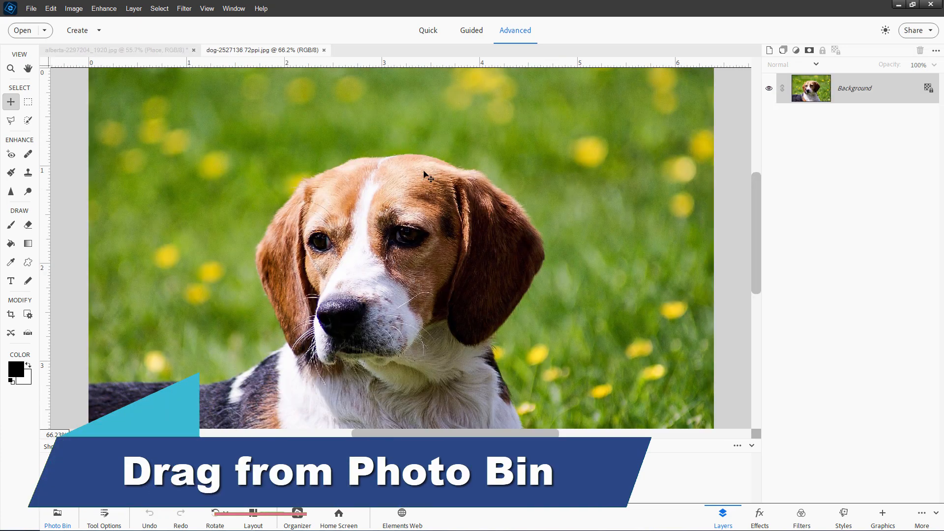
{"action": "left_click", "coordinate": [75, 477]}
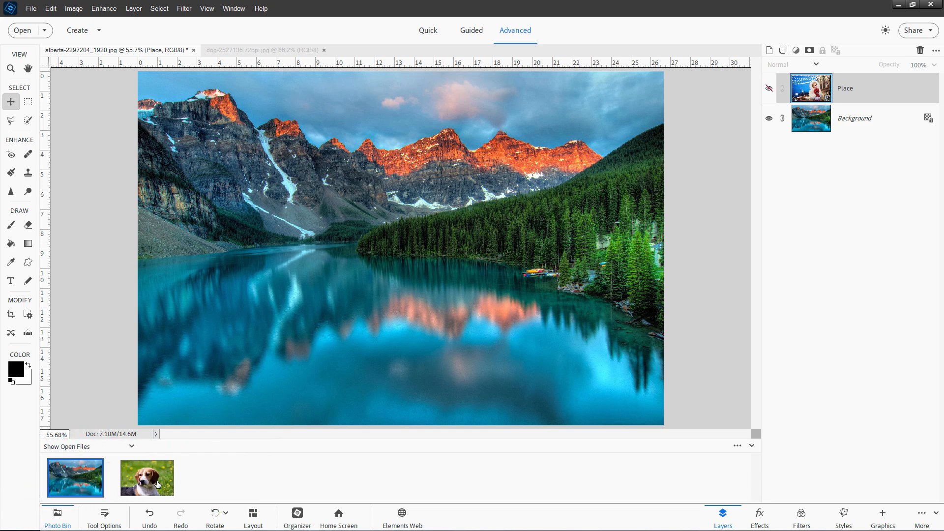
{"action": "left_click_drag", "start_coordinate": [155, 482], "coordinate": [392, 234]}
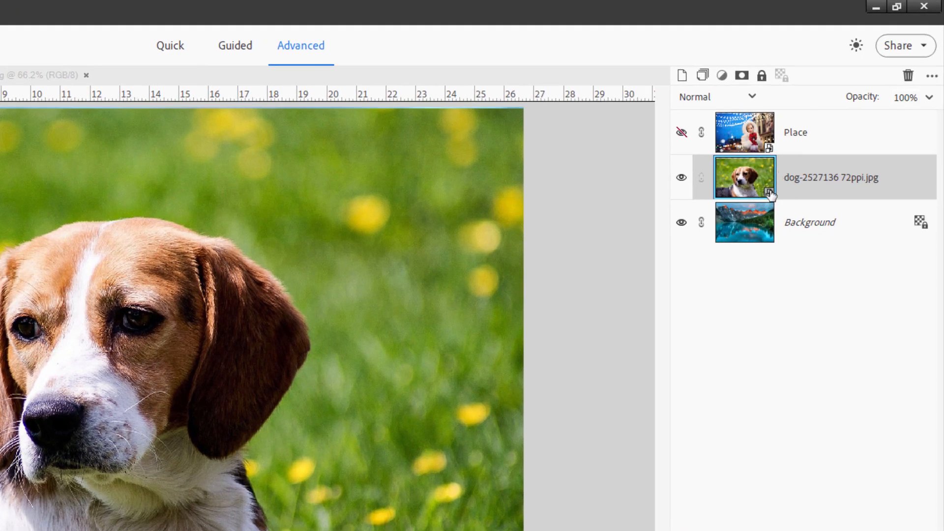
Try to paint on the dog photo layer with the Brush tool, and decline simplifying it
{"action": "double_click", "coordinate": [770, 195]}
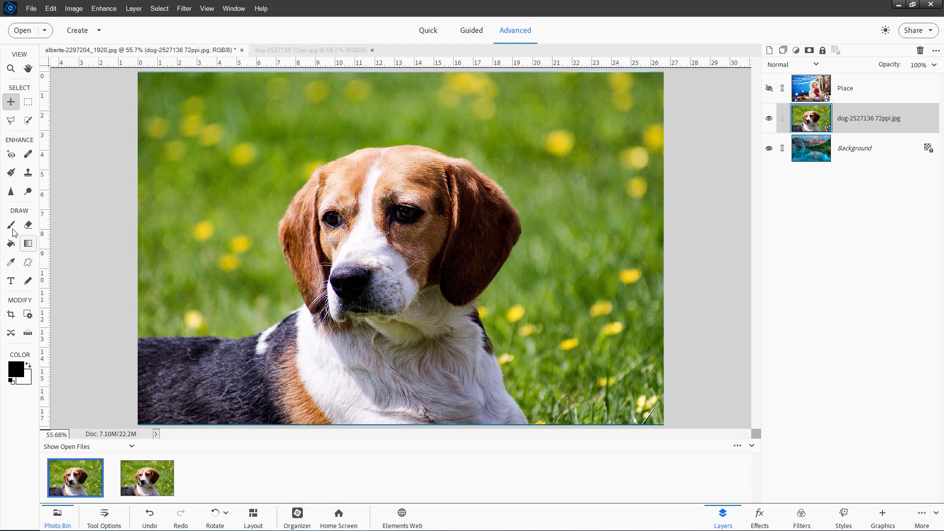
{"action": "left_click", "coordinate": [10, 224]}
{"action": "left_click", "coordinate": [189, 277]}
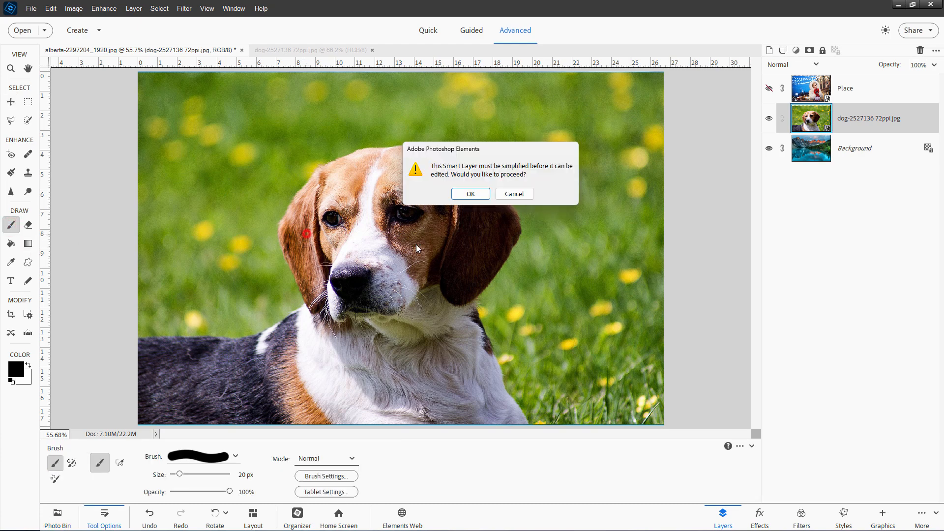
{"action": "left_click", "coordinate": [514, 194]}
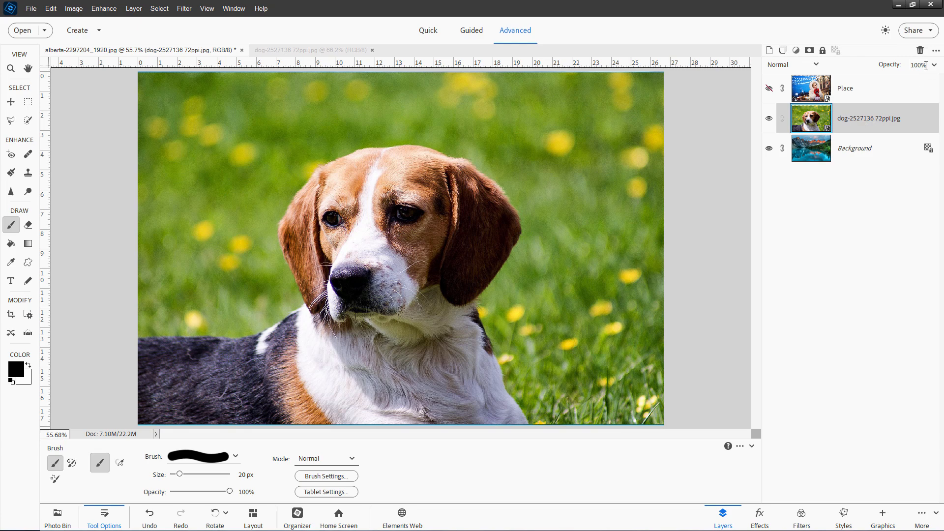
Delete the dog photo layer from the lake image
{"action": "left_click", "coordinate": [920, 50]}
{"action": "left_click", "coordinate": [456, 191]}
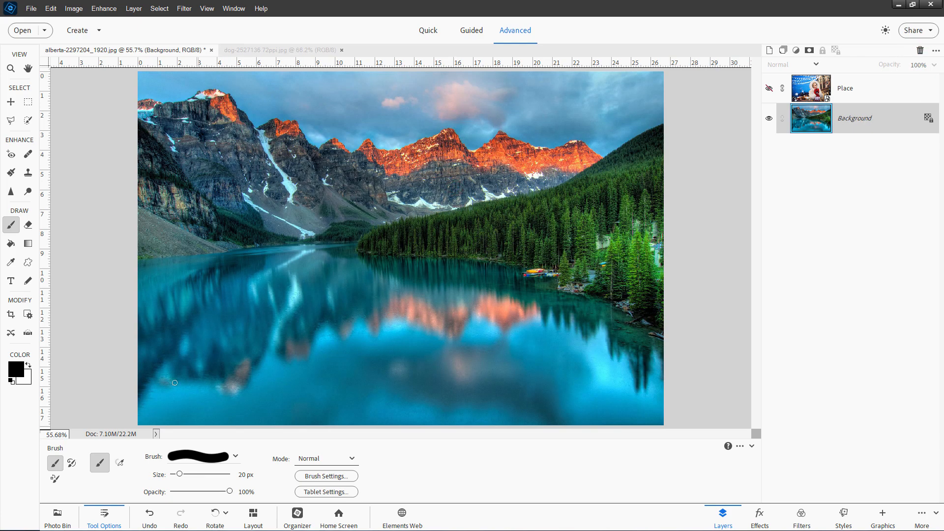
With the Move tool active, add dog-2527136 72ppi.jpg from the Photo Bin to the lake image above the Background layer
{"action": "left_click", "coordinate": [63, 517]}
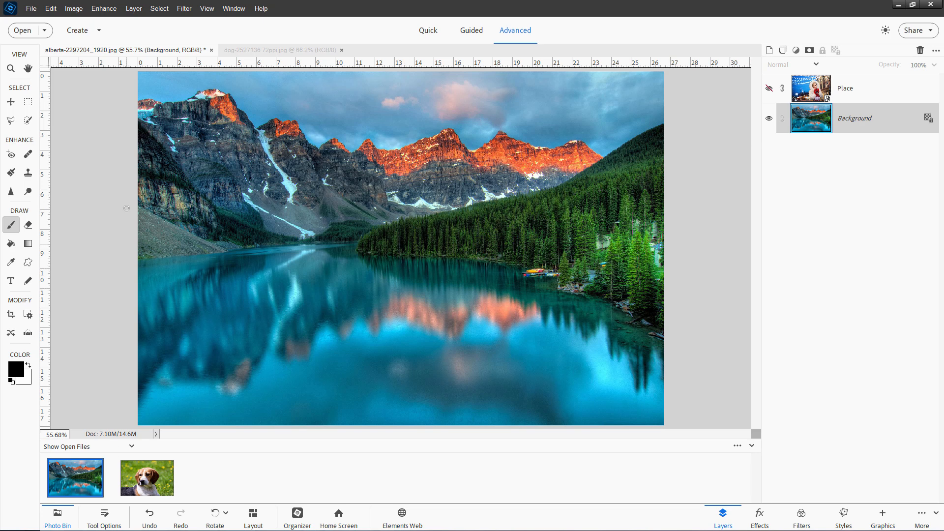
{"action": "key", "text": "v"}
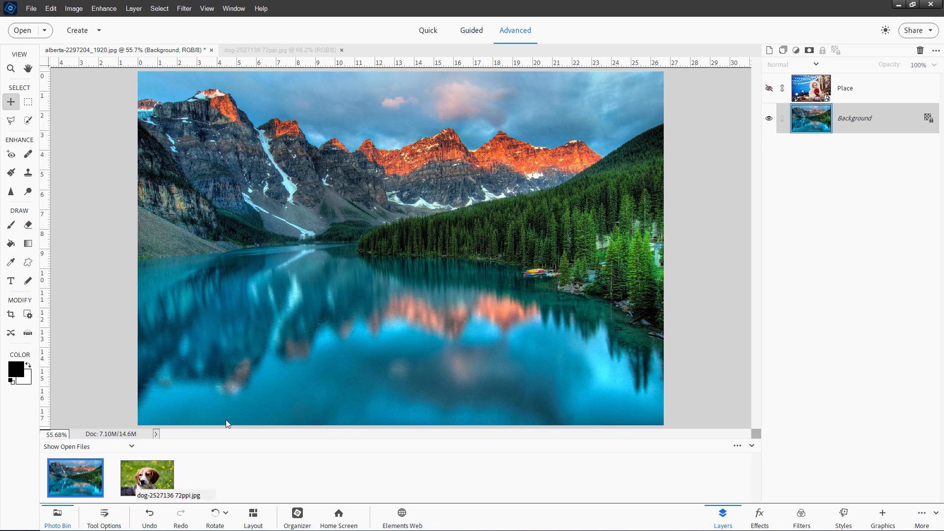
{"action": "left_click", "coordinate": [161, 474]}
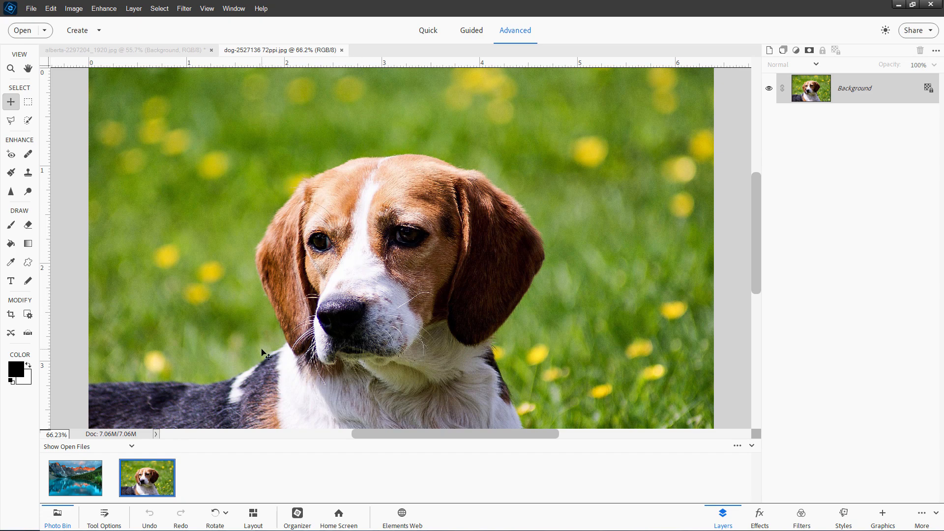
{"action": "left_click", "coordinate": [98, 477]}
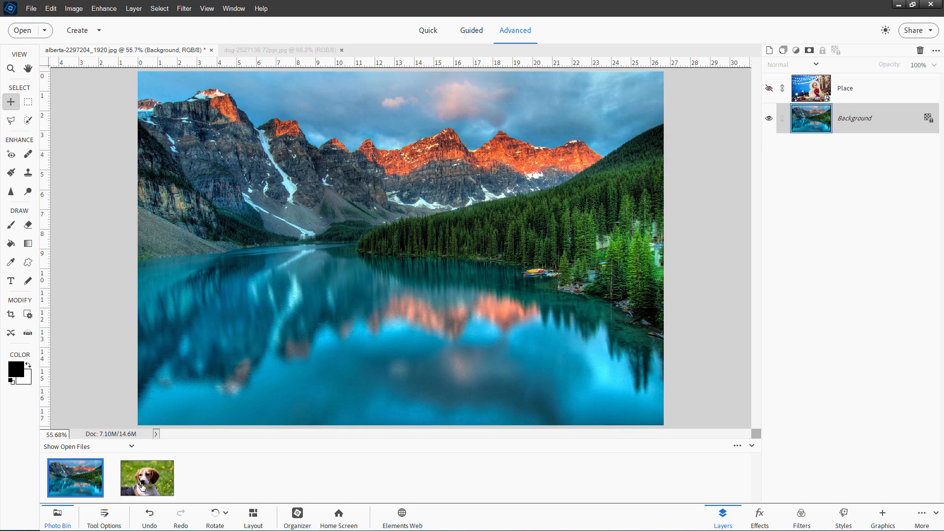
{"action": "left_click_drag", "start_coordinate": [154, 485], "coordinate": [394, 252]}
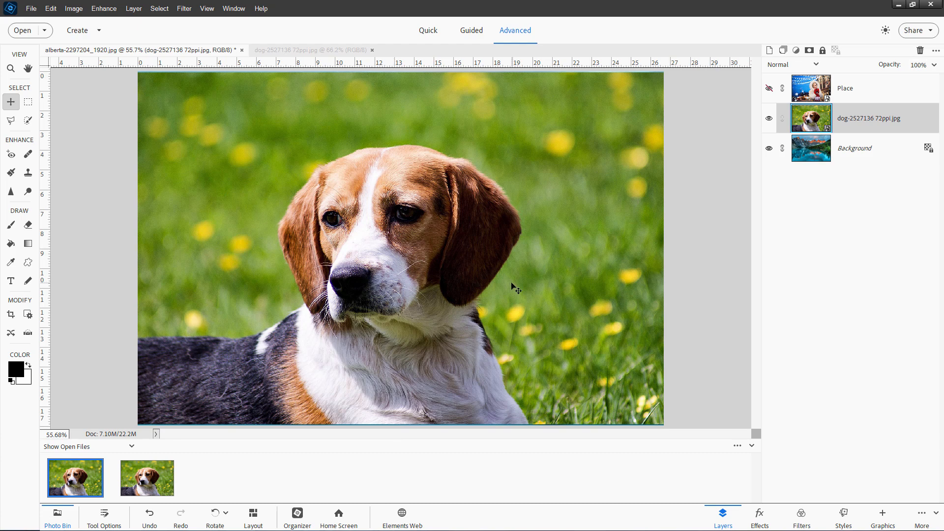
Rename the dog photo layer to Photo Bin and hide it
{"action": "double_click", "coordinate": [862, 118]}
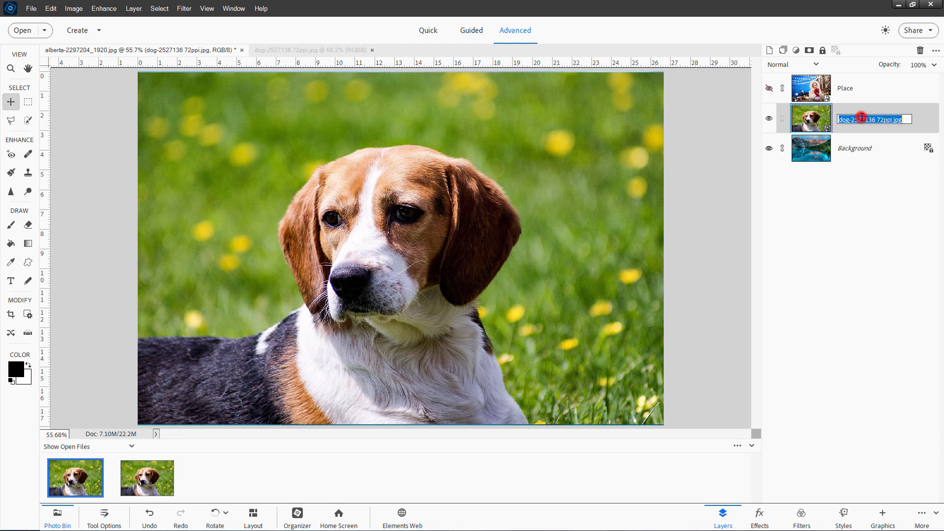
{"action": "type", "text": "Photo"}
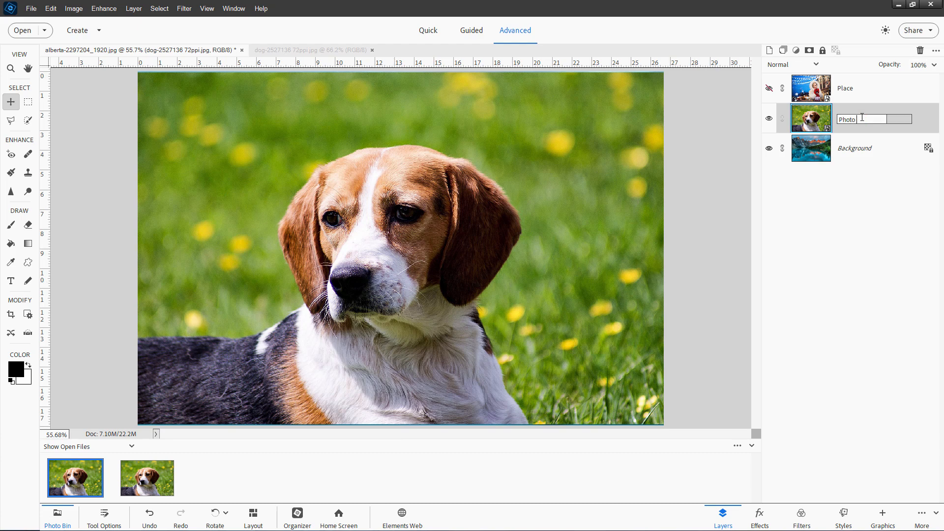
{"action": "type", "text": " Bin"}
{"action": "key", "text": "Return"}
{"action": "left_click", "coordinate": [770, 118]}
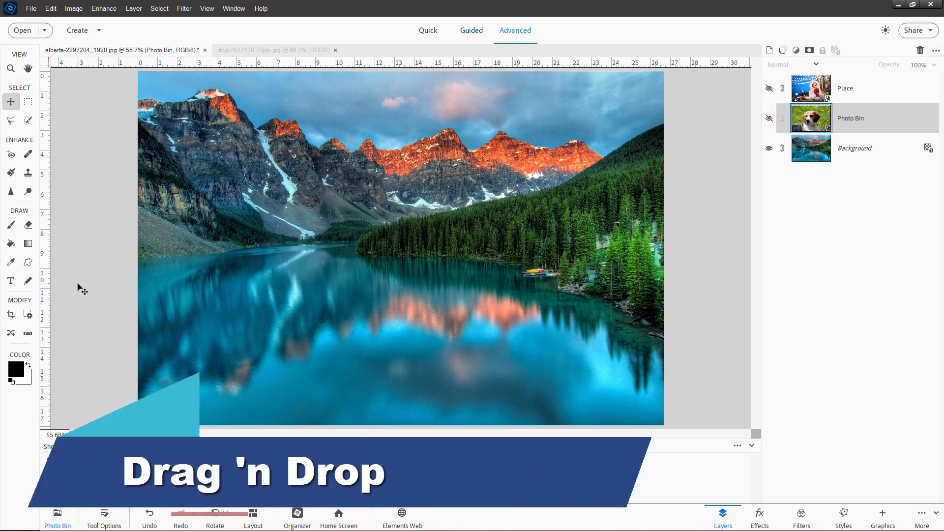
Undock dog-2527136 72ppi.jpg into a floating window and position it over the lake image
{"action": "left_click", "coordinate": [313, 49]}
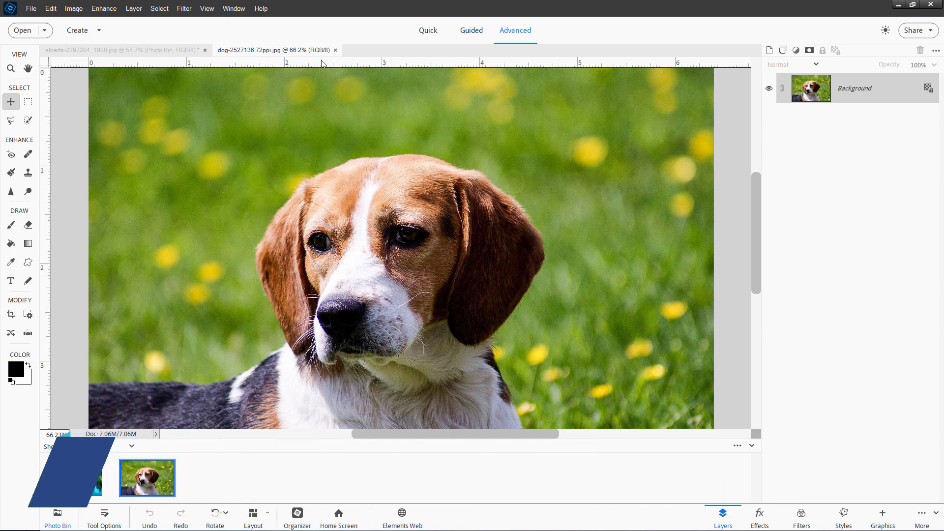
{"action": "left_click_drag", "start_coordinate": [338, 68], "coordinate": [442, 236]}
{"action": "left_click_drag", "start_coordinate": [639, 243], "coordinate": [619, 182]}
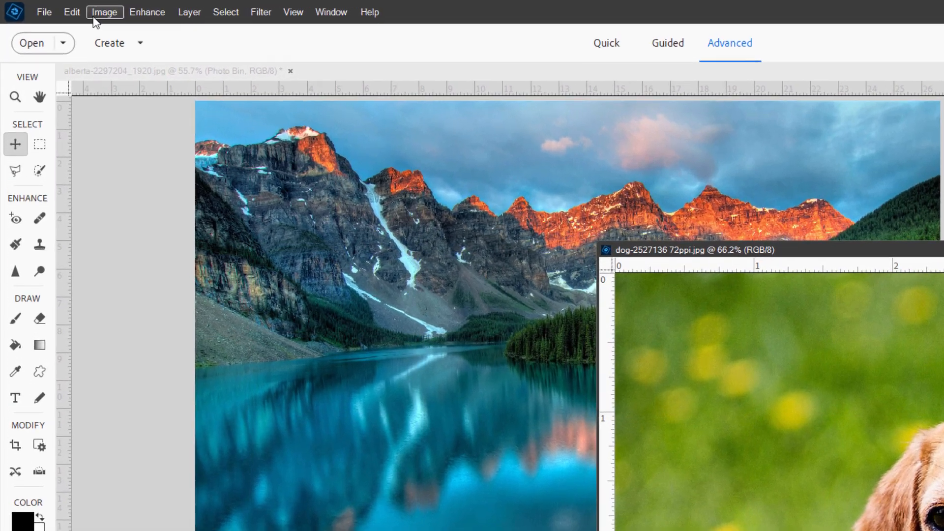
Enable Allow Floating Documents in Advanced Mode in the General preferences
{"action": "left_click", "coordinate": [51, 8]}
{"action": "mouse_move", "coordinate": [146, 311]}
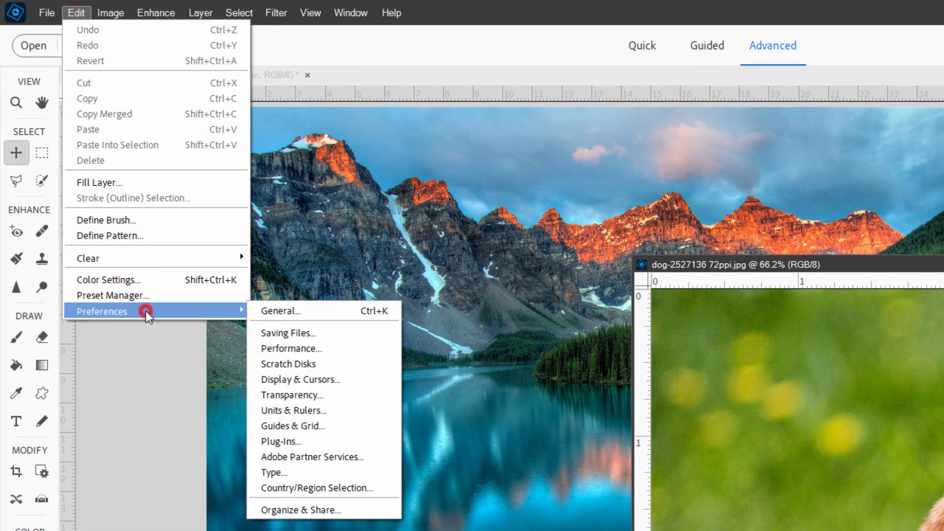
{"action": "left_click", "coordinate": [318, 310]}
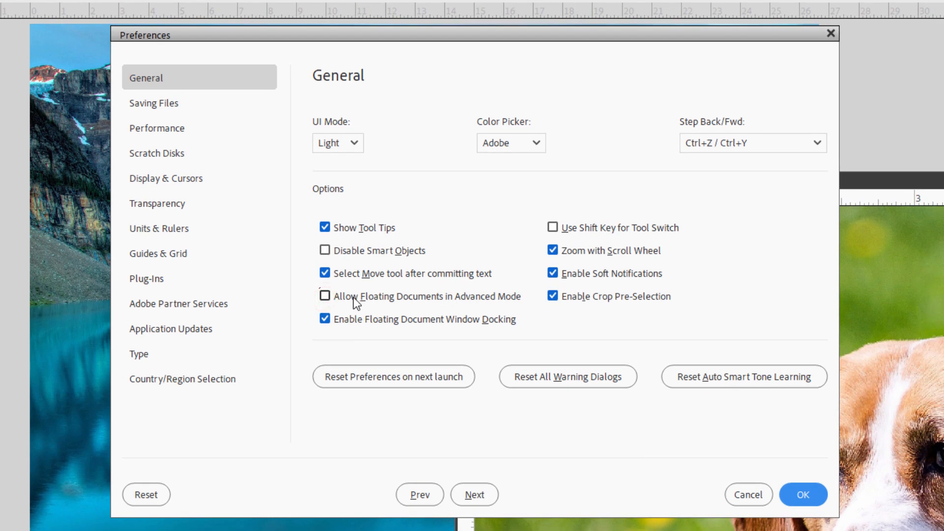
{"action": "left_click", "coordinate": [324, 296]}
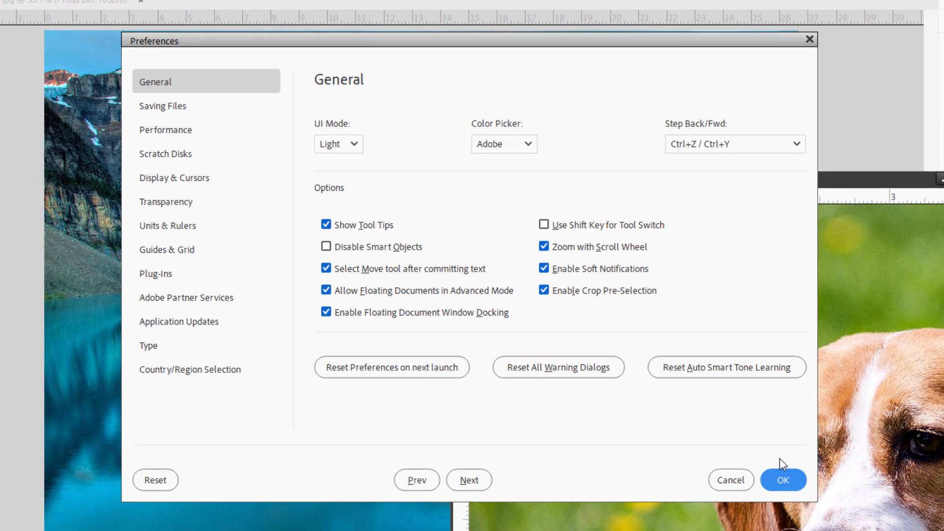
{"action": "left_click", "coordinate": [782, 478]}
Copy the floating dog photo's Background layer into the lake image, minimize the dog window, and nudge the new layer up
{"action": "left_click_drag", "start_coordinate": [614, 183], "coordinate": [638, 196]}
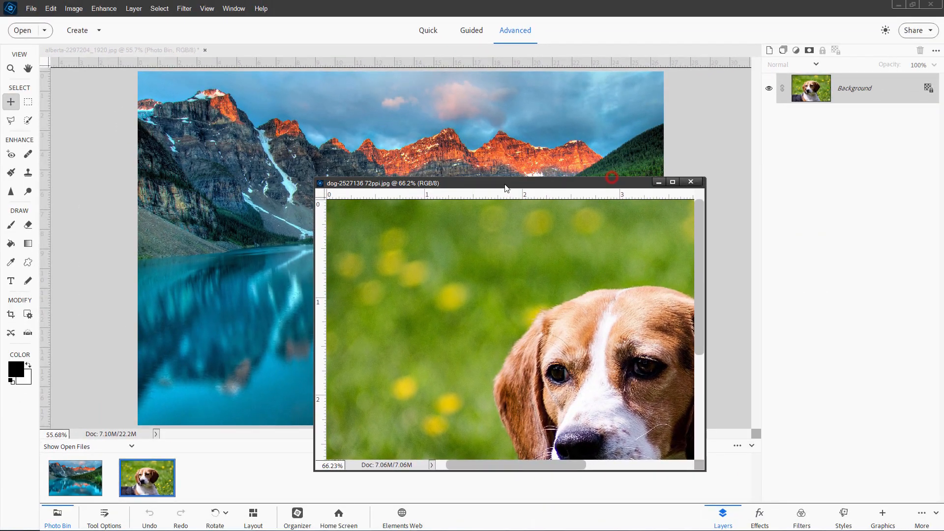
{"action": "left_click_drag", "start_coordinate": [806, 98], "coordinate": [270, 173]}
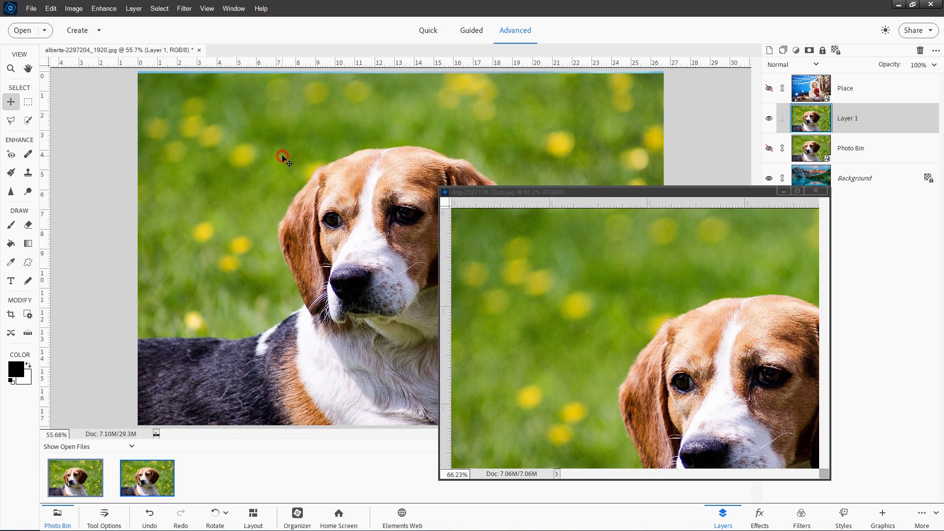
{"action": "left_click", "coordinate": [785, 190]}
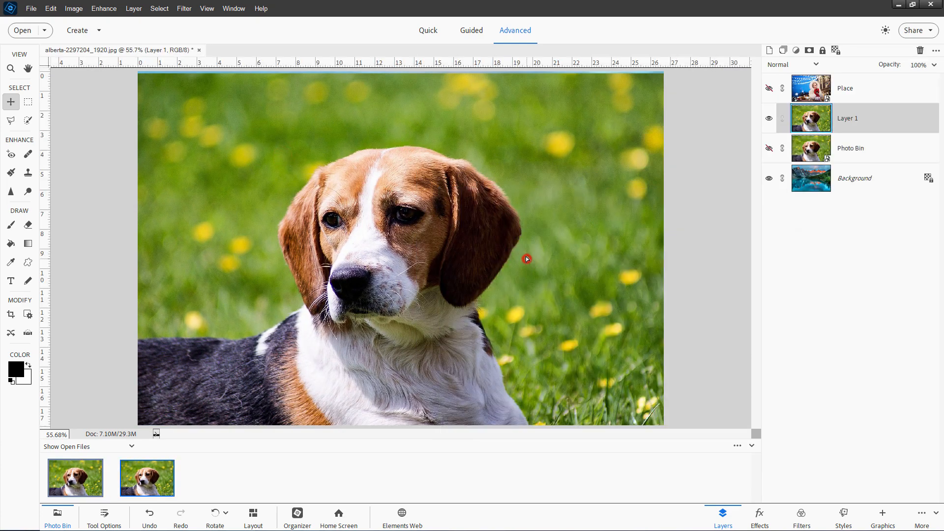
{"action": "key", "text": "shift+Up"}
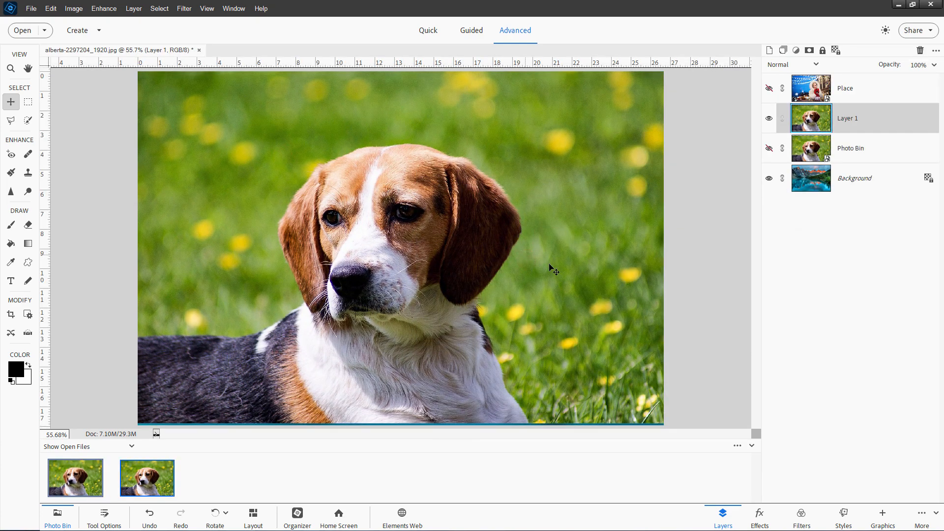
Rename the newly added dog layer to Drag n Drop and hide it
{"action": "double_click", "coordinate": [846, 120]}
{"action": "type", "text": "Drag n Drop"}
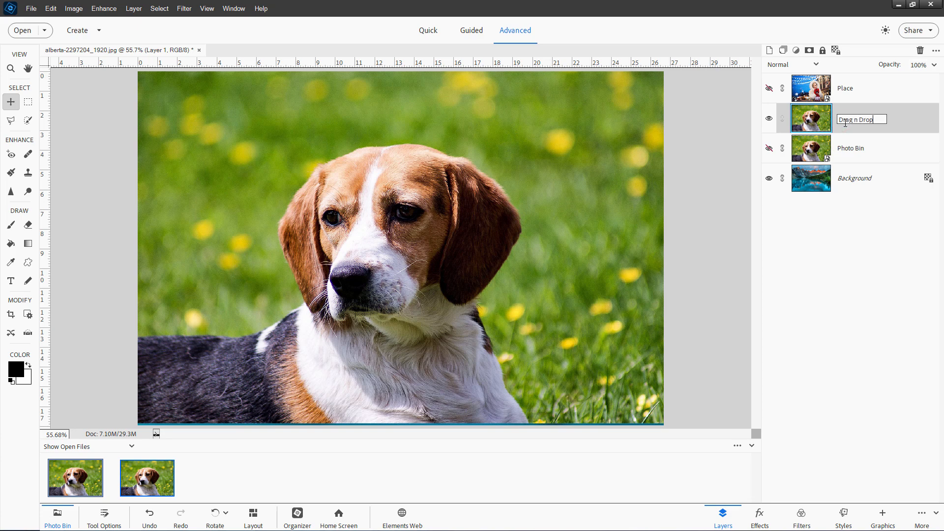
{"action": "key", "text": "Return"}
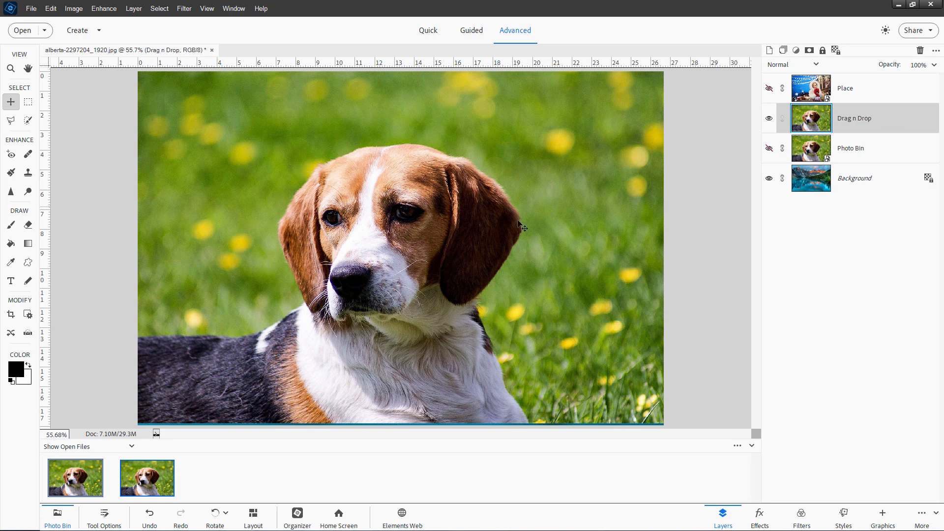
{"action": "left_click", "coordinate": [768, 119]}
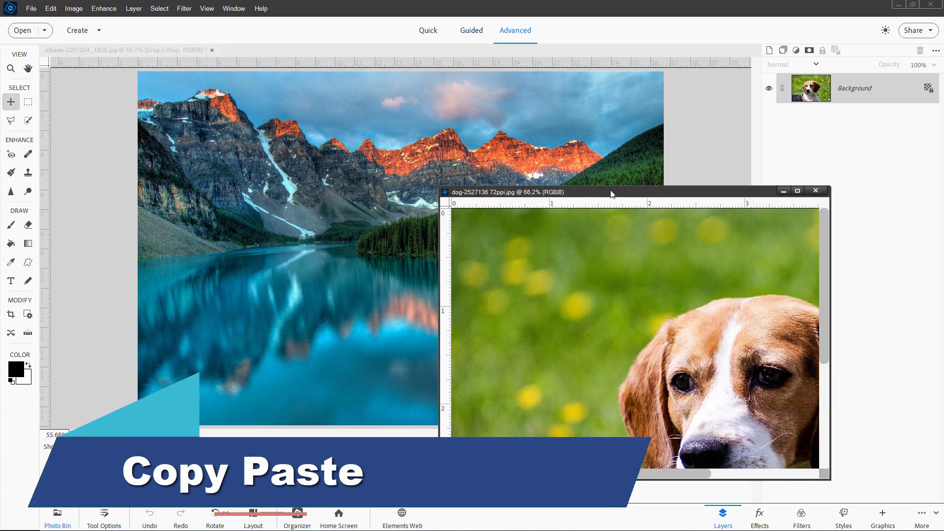
Dock the floating dog photo back as a tab, select its entire canvas, and copy it
{"action": "left_click_drag", "start_coordinate": [611, 194], "coordinate": [408, 59]}
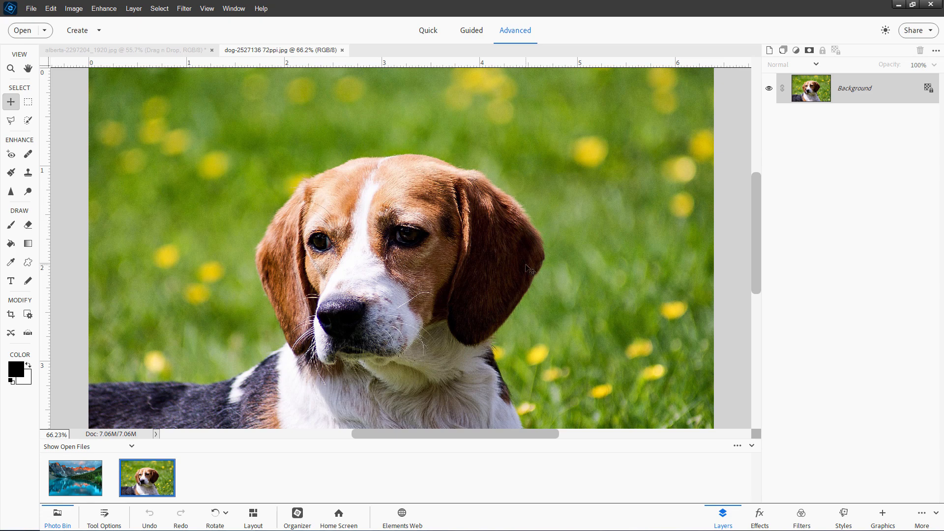
{"action": "key", "text": "ctrl+0"}
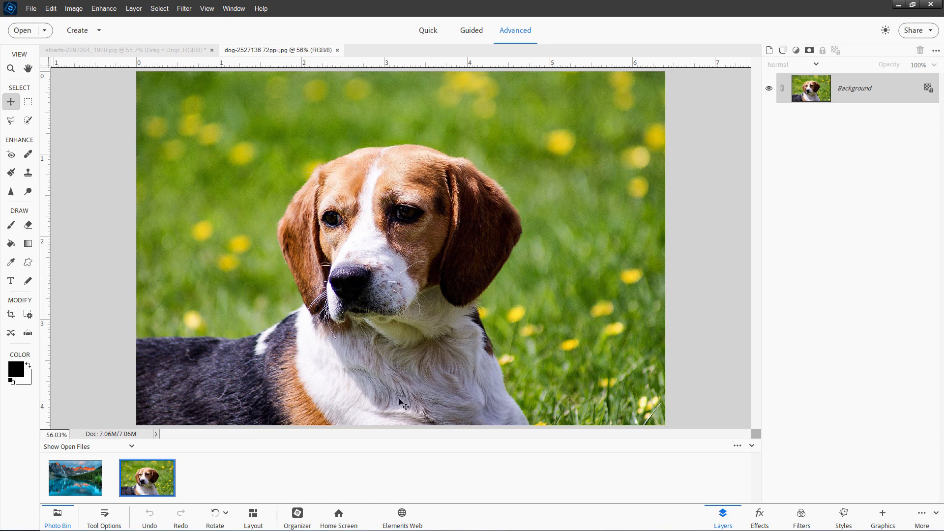
{"action": "key", "text": "ctrl+a"}
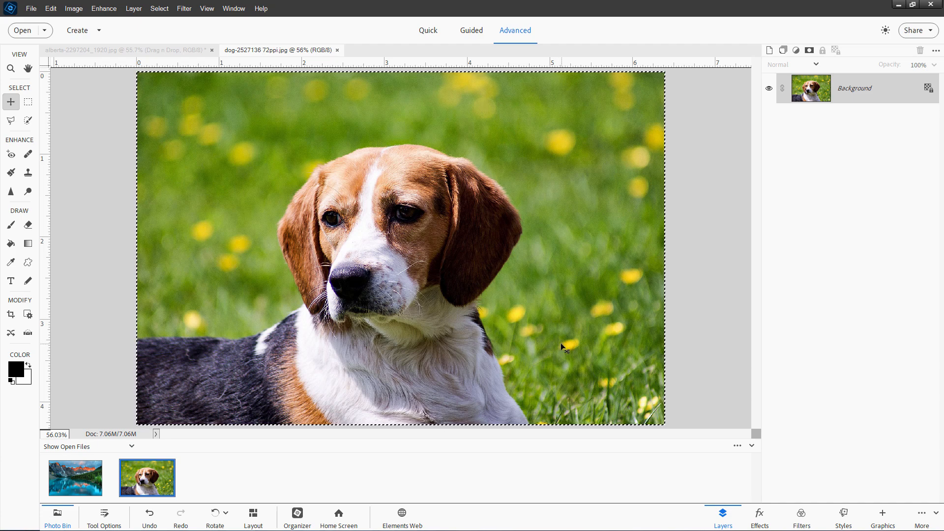
{"action": "key", "text": "ctrl+c"}
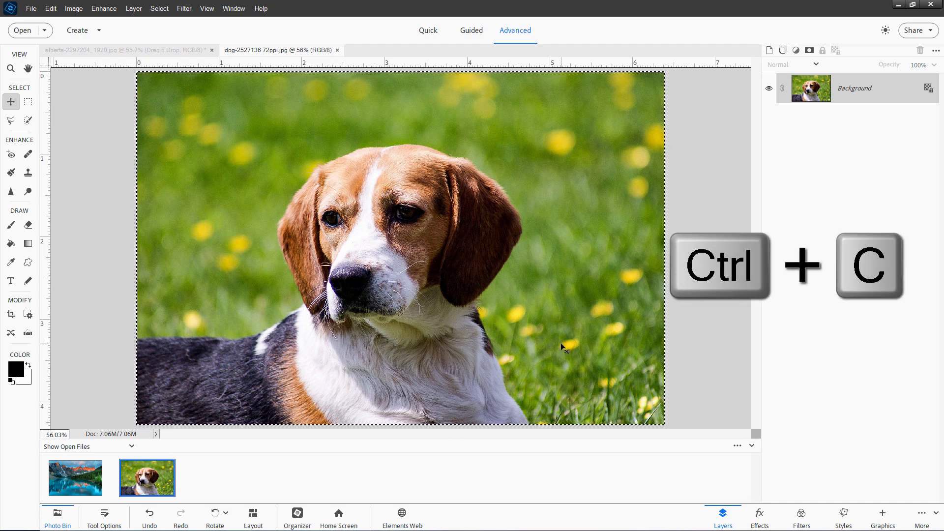
{"action": "left_click", "coordinate": [51, 9]}
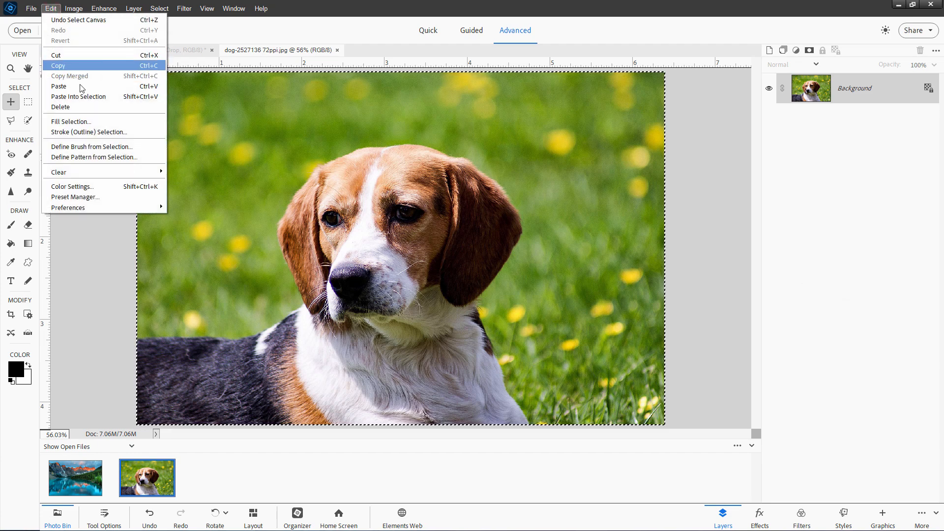
{"action": "left_click", "coordinate": [107, 251]}
Paste the copied dog photo into the lake image as a new layer
{"action": "left_click", "coordinate": [186, 52]}
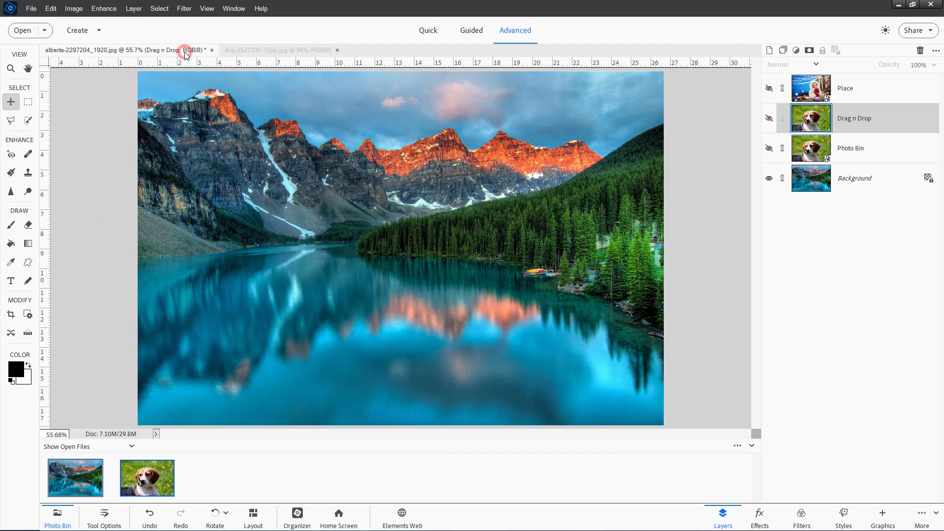
{"action": "key", "text": "ctrl+v"}
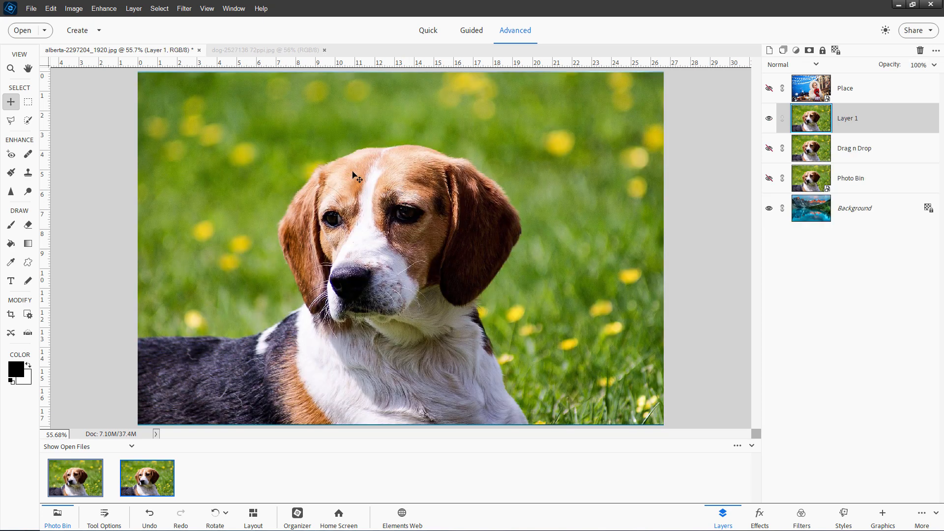
{"action": "left_click", "coordinate": [51, 9]}
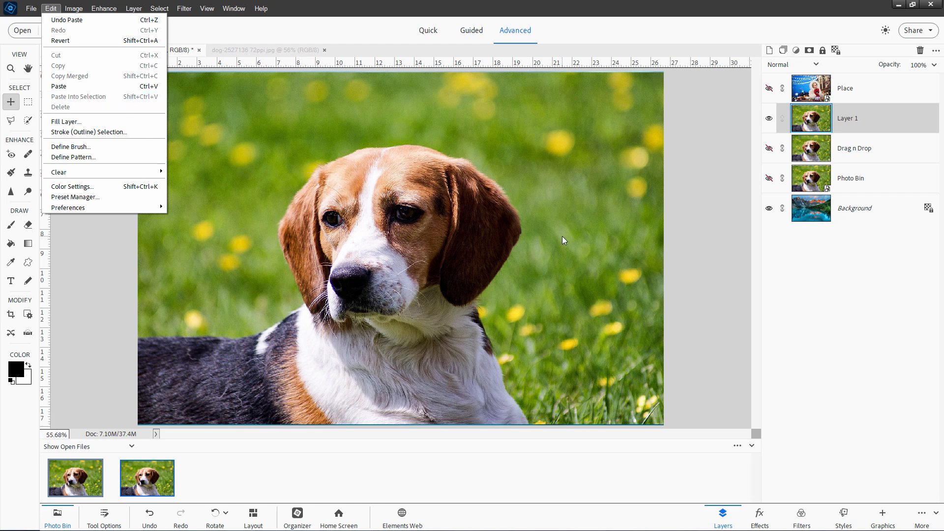
{"action": "left_click", "coordinate": [539, 206]}
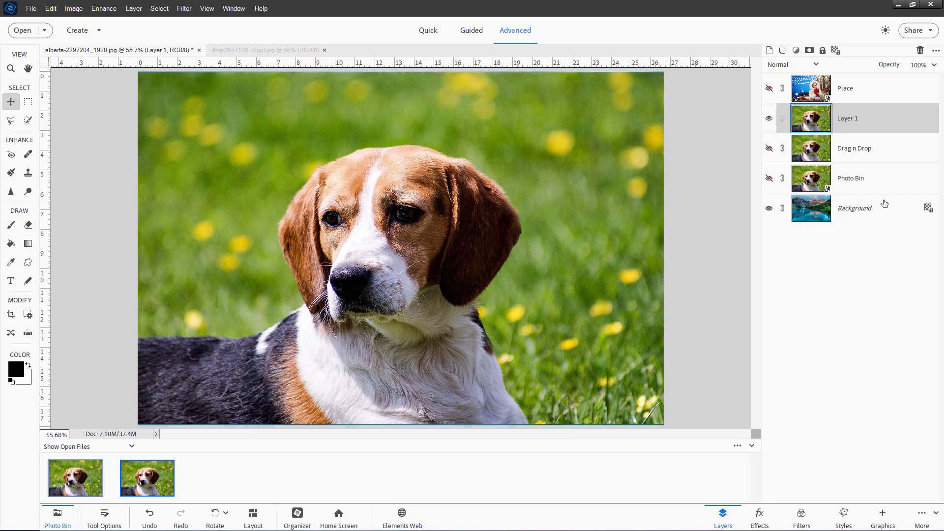
Rename the pasted dog layer to Copy Paste
{"action": "double_click", "coordinate": [848, 119]}
{"action": "type", "text": "Copy"}
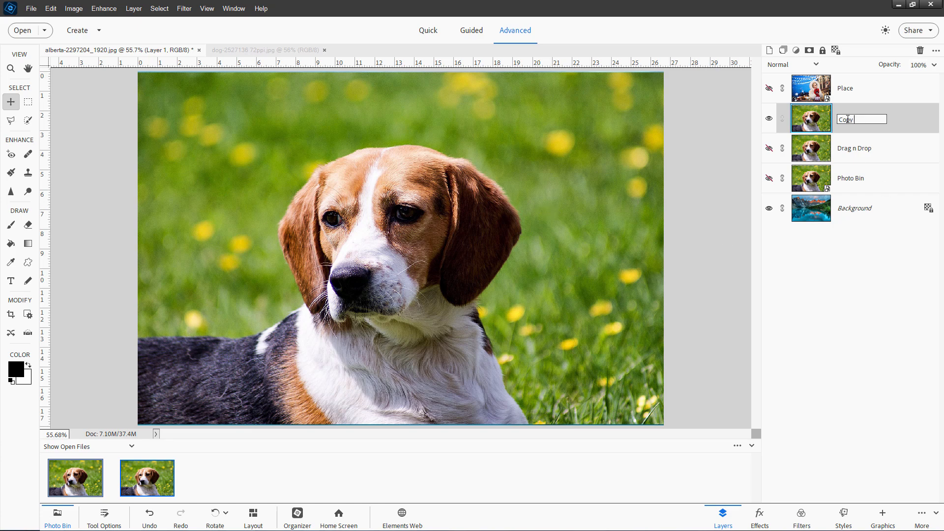
{"action": "type", "text": " Paste"}
{"action": "key", "text": "Return"}
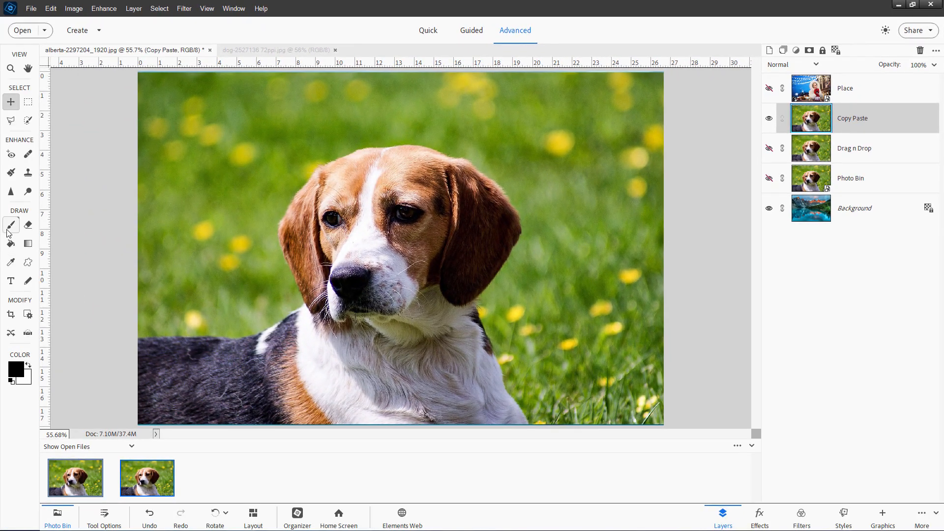
Paint a test stroke on the Copy Paste layer with the Brush tool, undo it, and return to the Move tool
{"action": "left_click", "coordinate": [10, 226]}
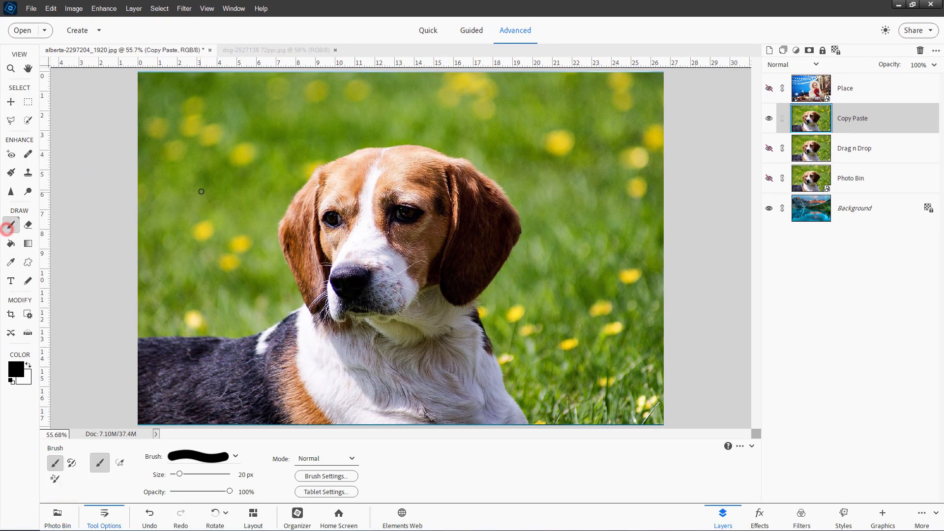
{"action": "mouse_move", "coordinate": [199, 192]}
{"action": "left_mouse_down"}
{"action": "mouse_move", "coordinate": [254, 211]}
{"action": "mouse_move", "coordinate": [314, 287]}
{"action": "left_mouse_up"}
{"action": "key", "text": "ctrl+v"}
{"action": "key", "text": "ctrl+z"}
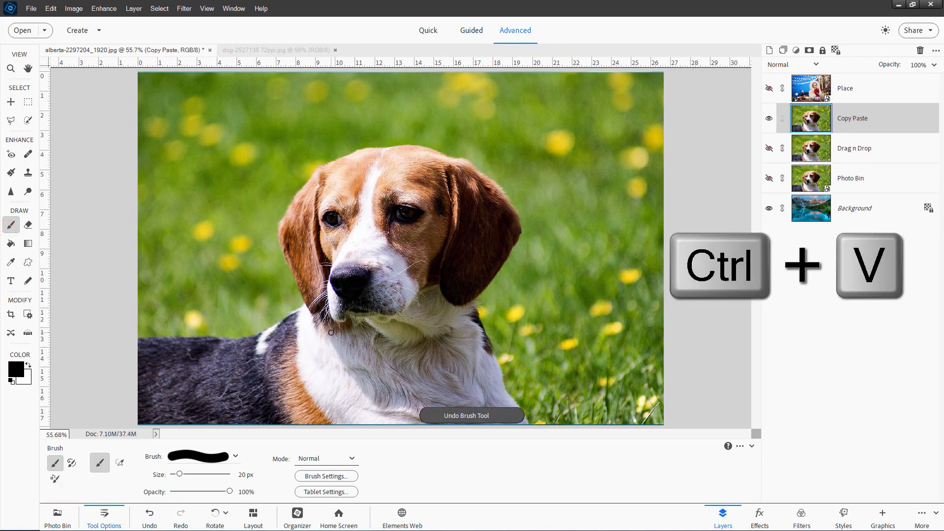
{"action": "left_click", "coordinate": [10, 102]}
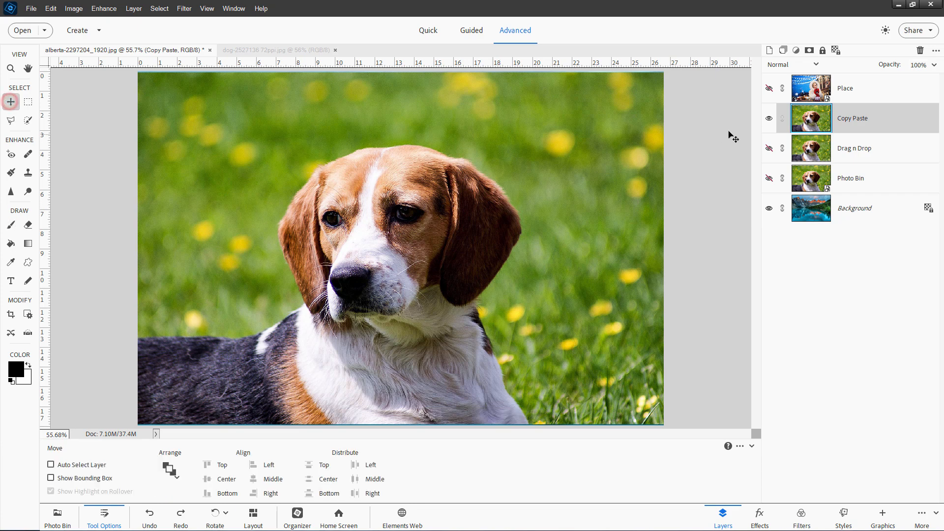
Hide the Copy Paste layer, show the Place layer, and simplify the Place layer
{"action": "left_click", "coordinate": [768, 120]}
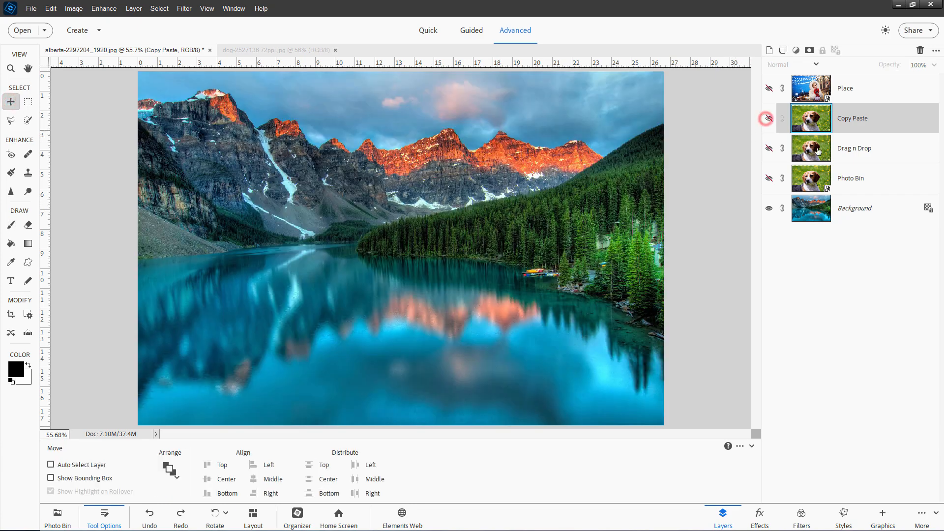
{"action": "left_click", "coordinate": [770, 89]}
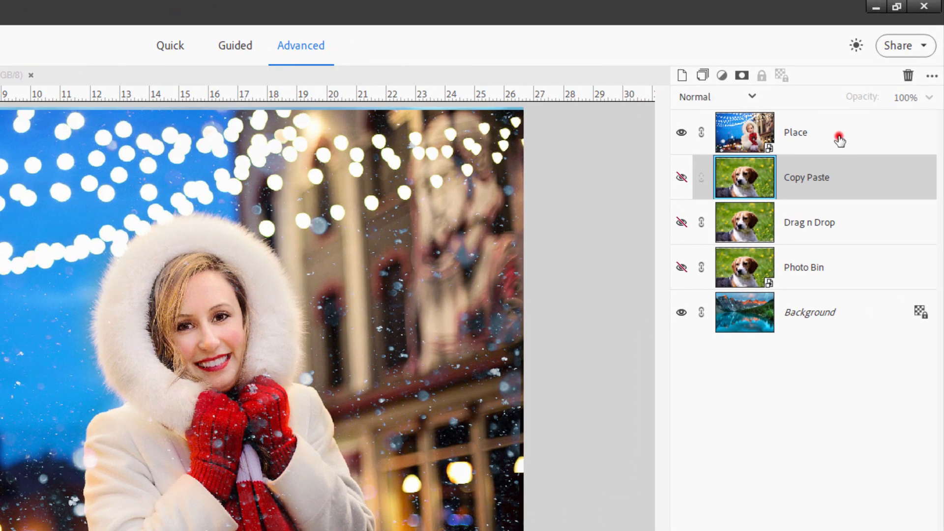
{"action": "left_click", "coordinate": [874, 90]}
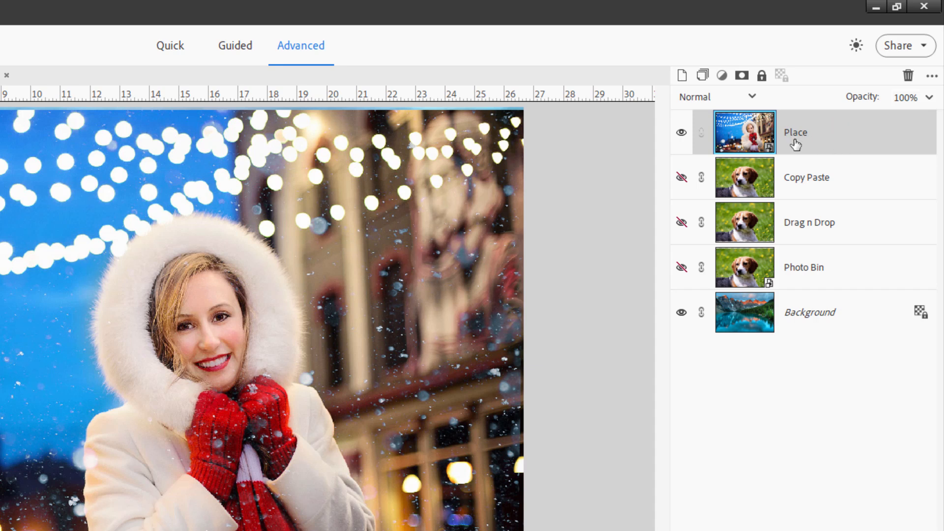
{"action": "right_click", "coordinate": [790, 140]}
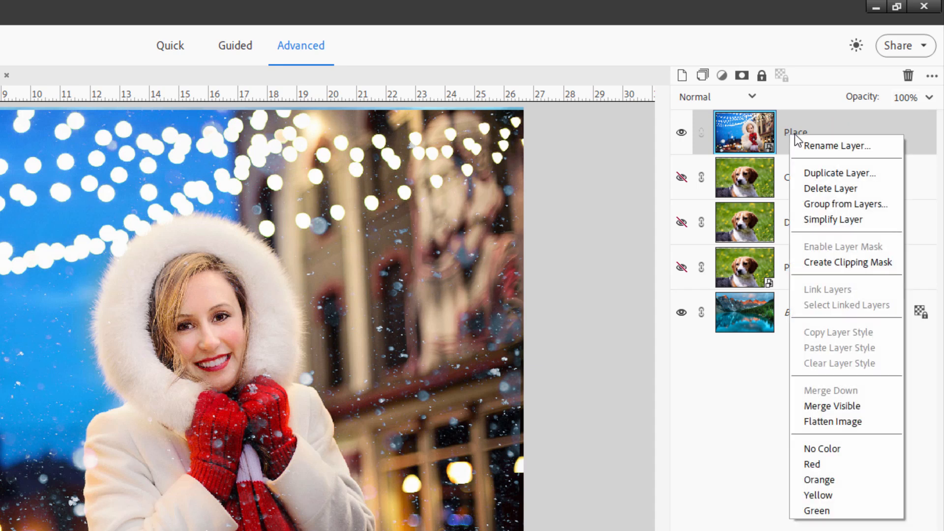
{"action": "left_click", "coordinate": [831, 220]}
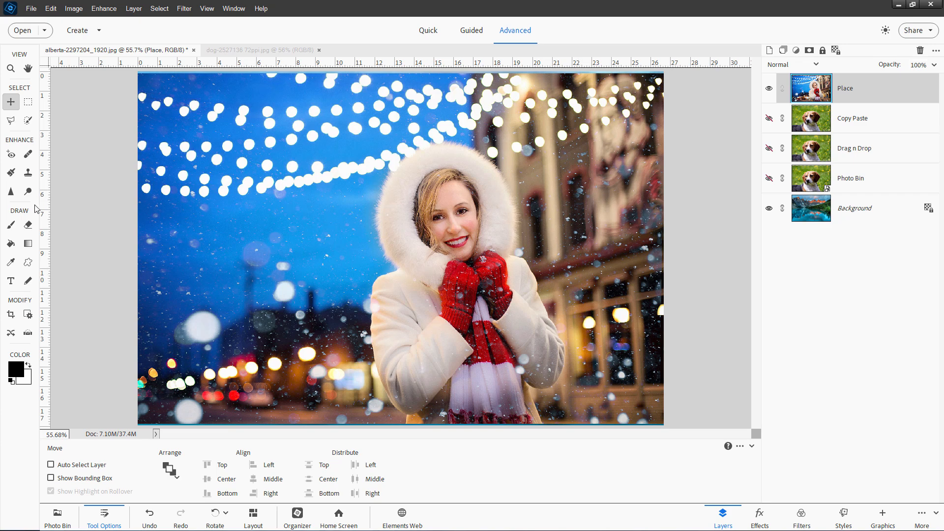
Paint a black 20 px test stroke across the simplified Place layer with the Brush tool
{"action": "left_click", "coordinate": [11, 225]}
{"action": "left_click_drag", "start_coordinate": [301, 190], "coordinate": [431, 267]}
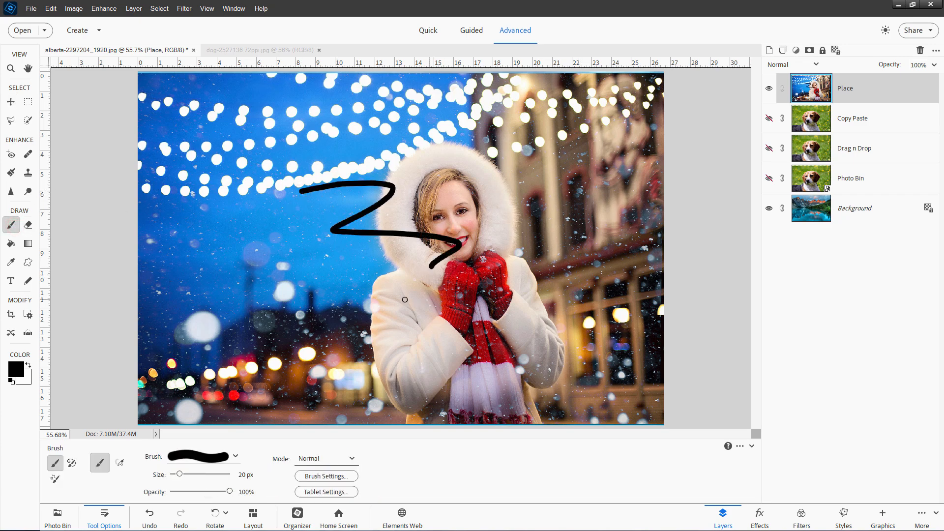
Show the hidden Copy Paste, Drag n Drop and Photo Bin layers
{"action": "left_click", "coordinate": [769, 118]}
{"action": "left_click", "coordinate": [769, 148]}
{"action": "left_click", "coordinate": [769, 178]}
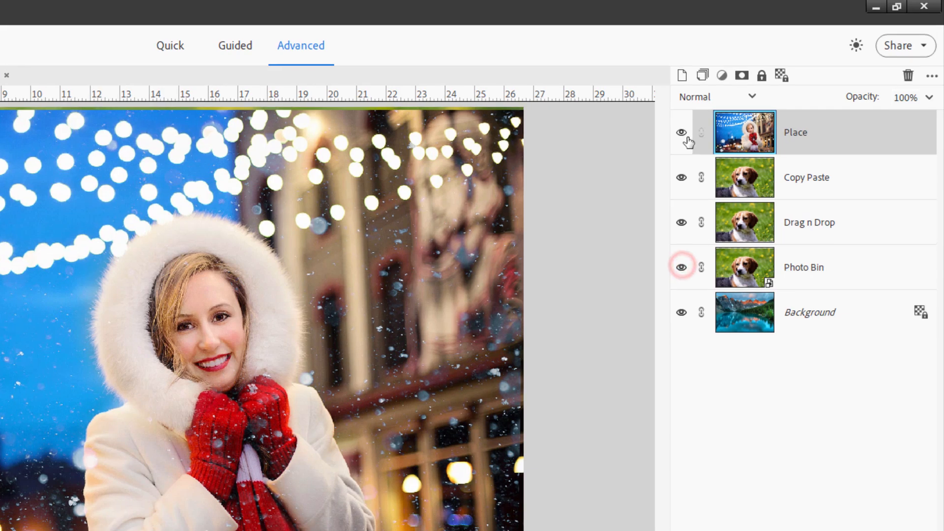
Hide the Place, Copy Paste, Drag n Drop and Photo Bin layers one by one, and show all four again
{"action": "left_click", "coordinate": [769, 88]}
{"action": "left_click", "coordinate": [681, 177]}
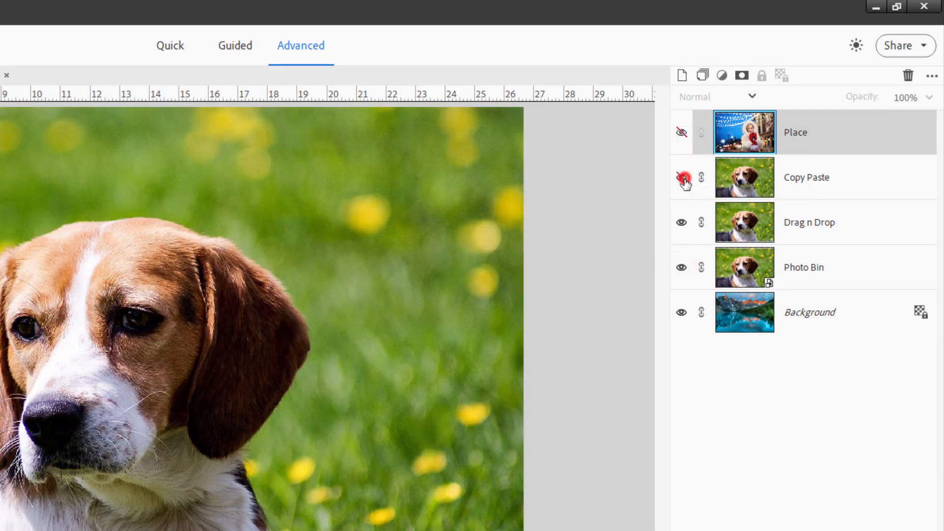
{"action": "left_click", "coordinate": [682, 221]}
{"action": "left_click", "coordinate": [681, 267]}
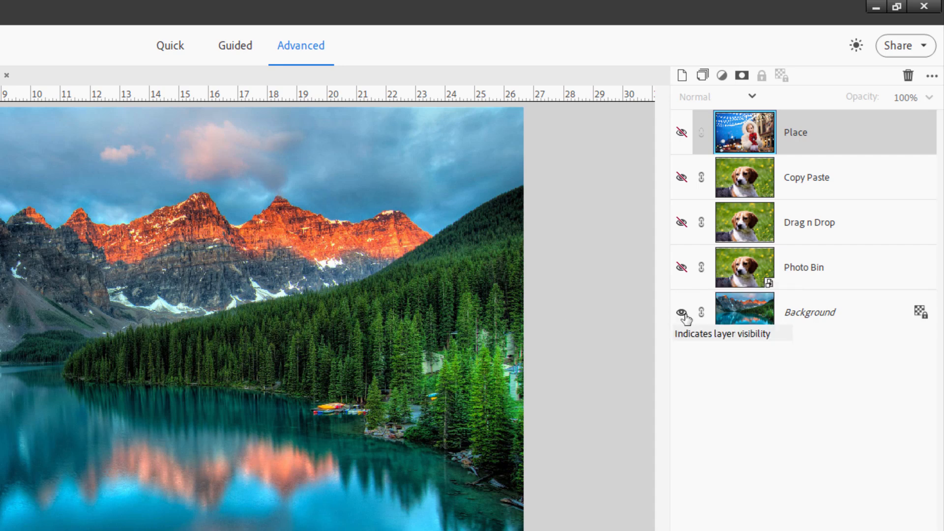
{"action": "left_click", "coordinate": [682, 267]}
{"action": "left_click", "coordinate": [682, 222]}
{"action": "left_click", "coordinate": [682, 177]}
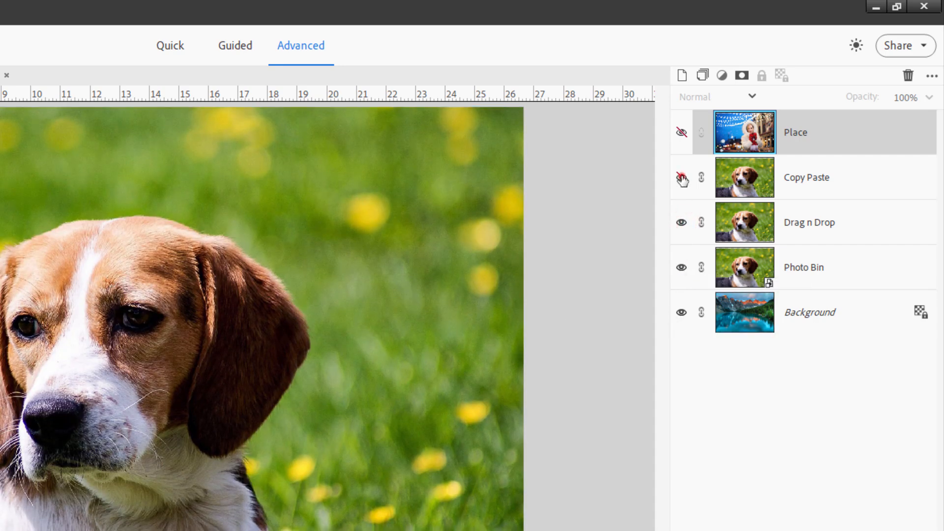
{"action": "left_click", "coordinate": [681, 133]}
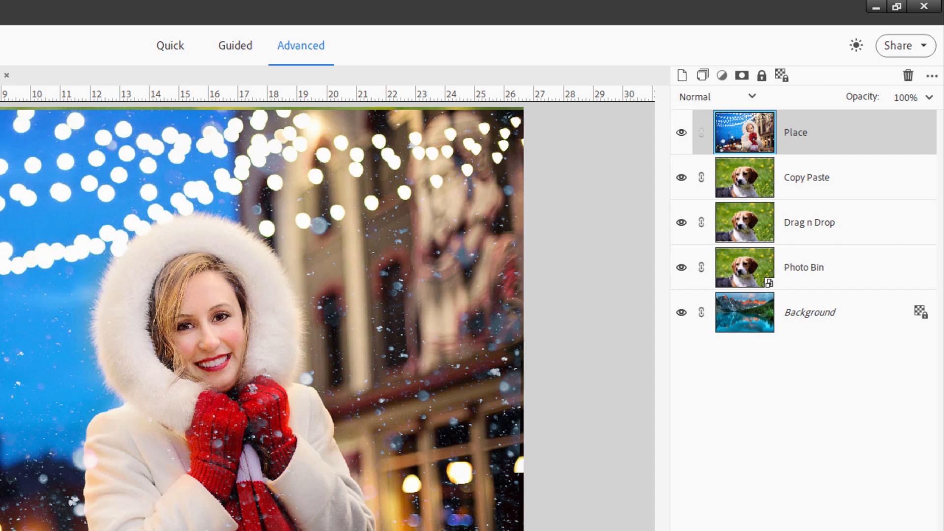